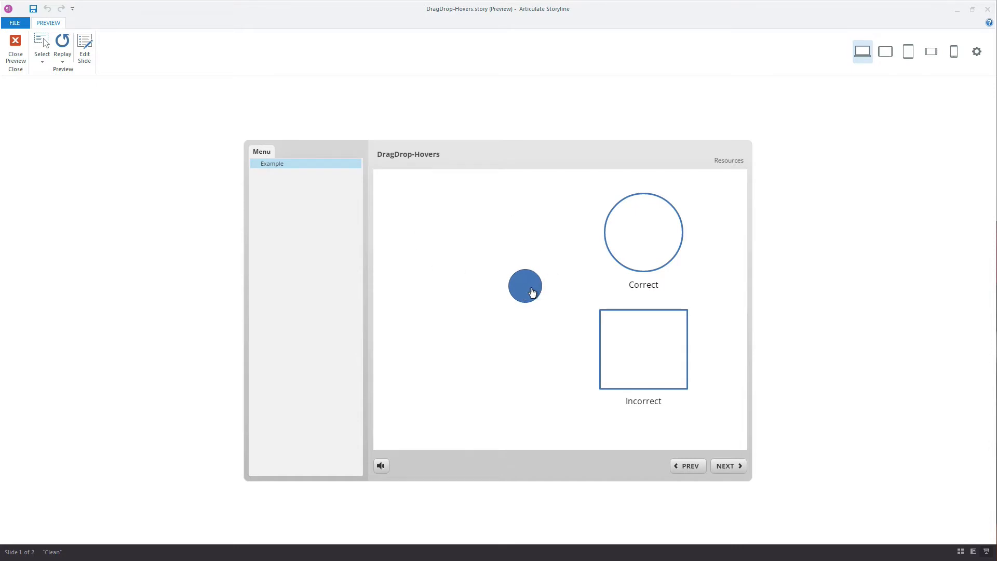
Step: Test the example's movable circle in the preview and shift the Practice slide's blue circle slightly lower and farther from the Correct circle
drag(533, 293, 569, 282)
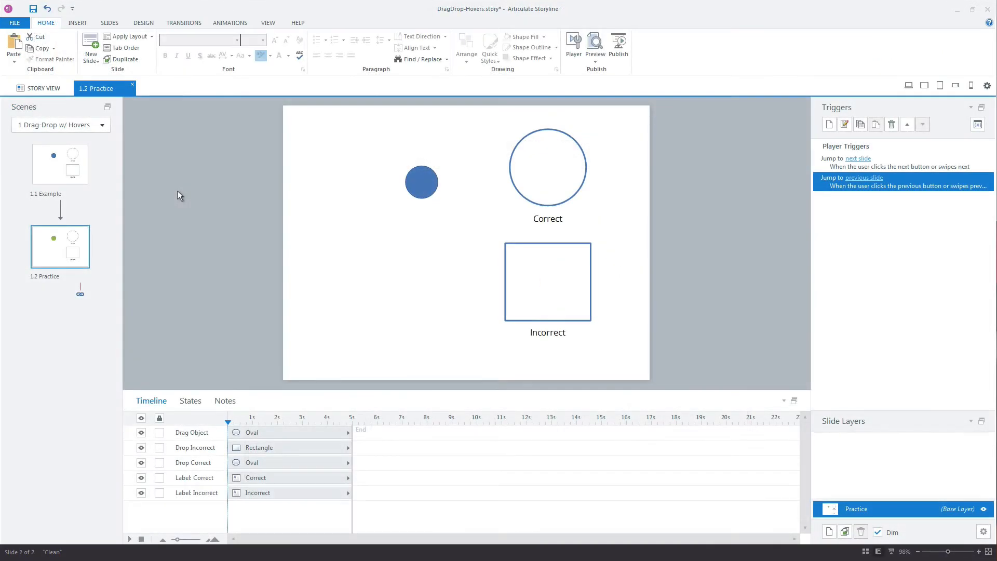
drag(435, 180, 403, 200)
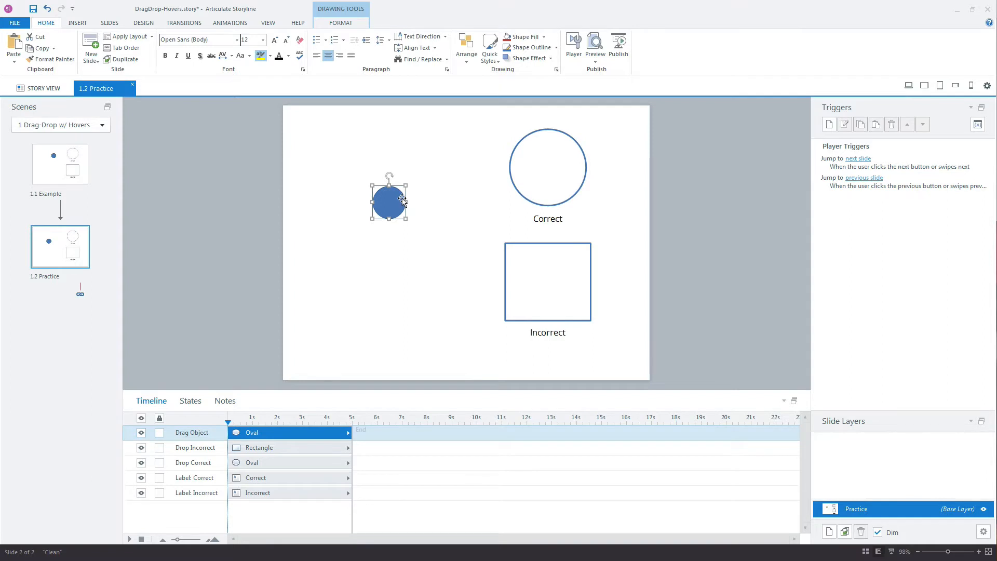
click(542, 175)
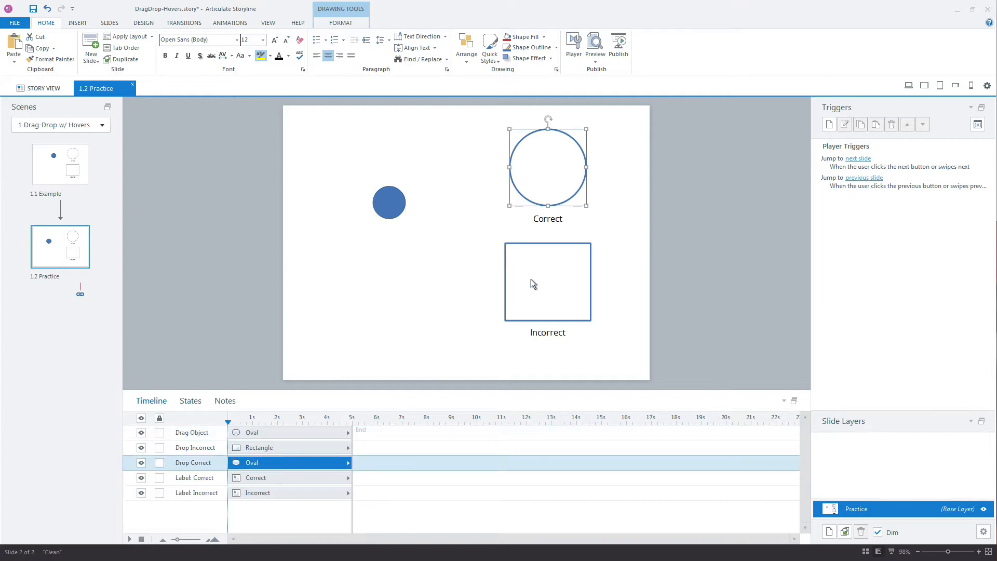
click(561, 281)
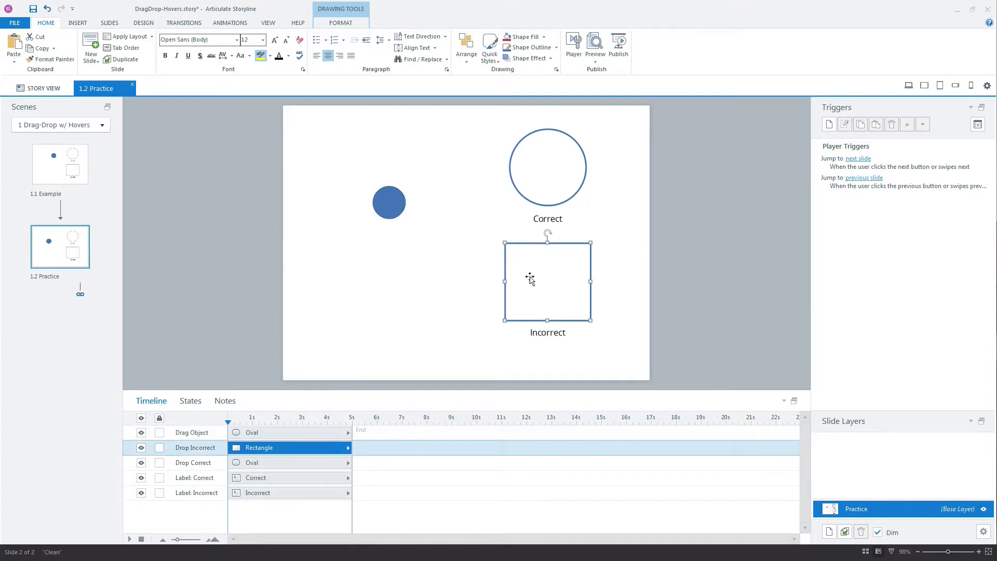
Step: Add a custom state named DragOverCorrect to the blue circle and give that state the green shape style
click(391, 204)
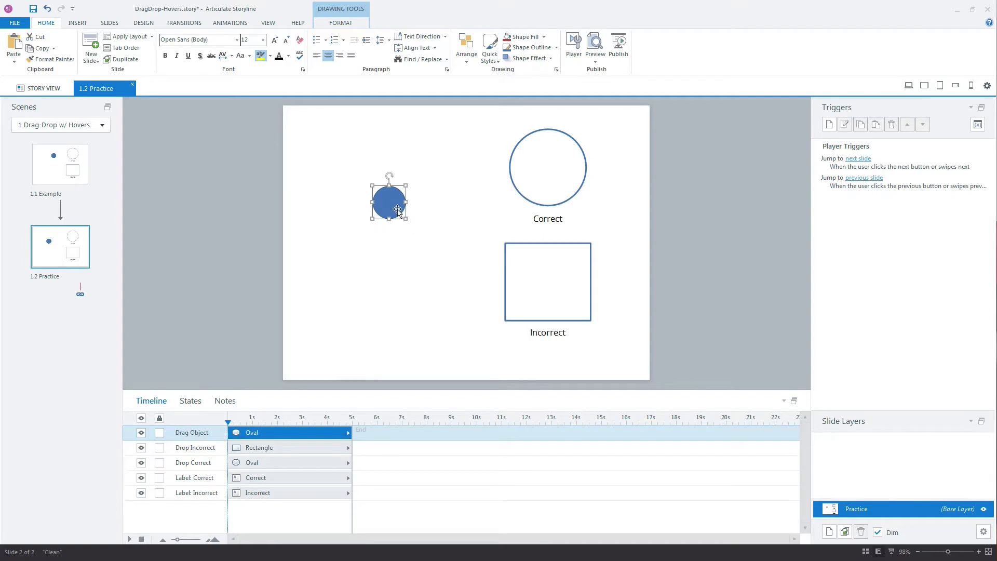
click(191, 403)
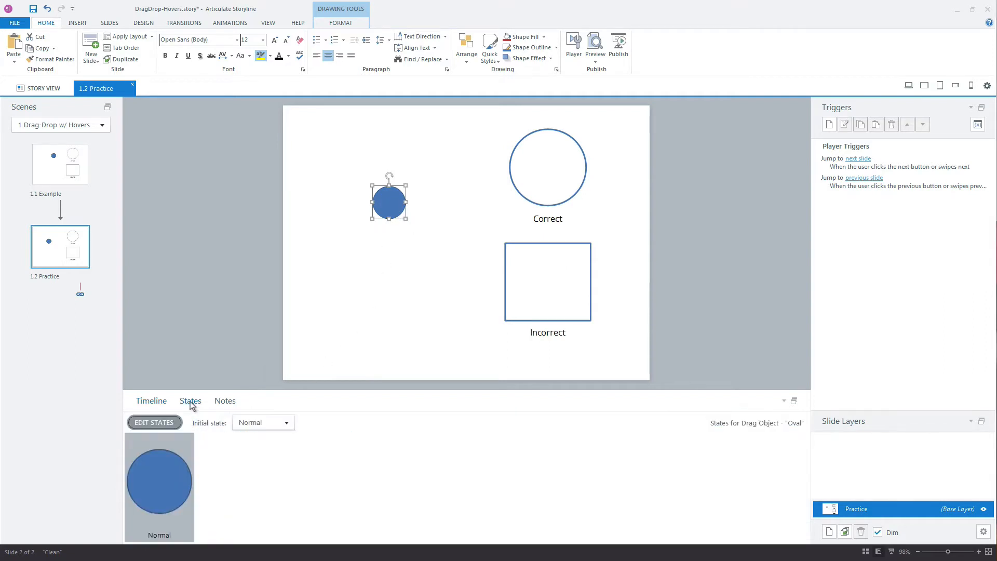
click(164, 421)
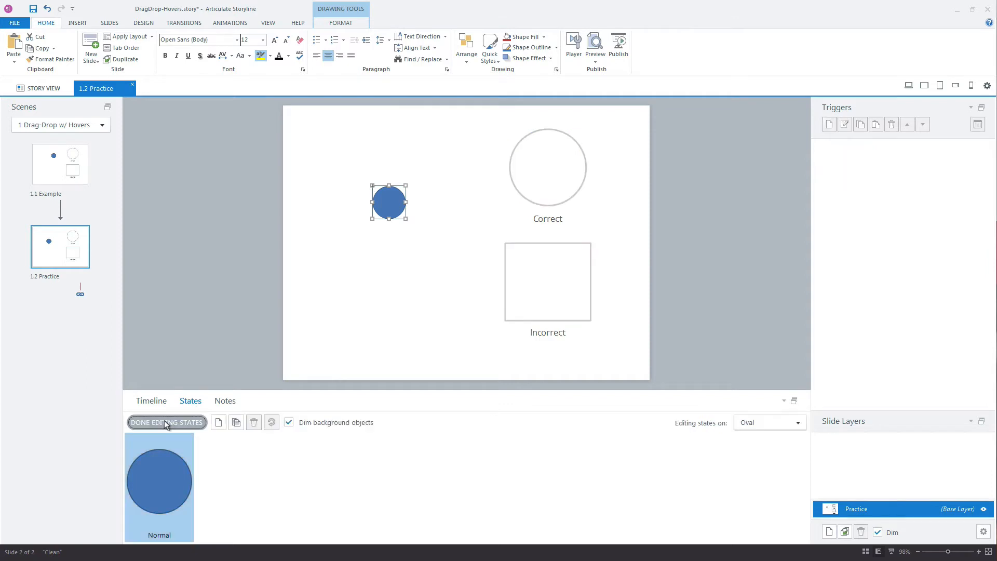
click(219, 423)
click(562, 282)
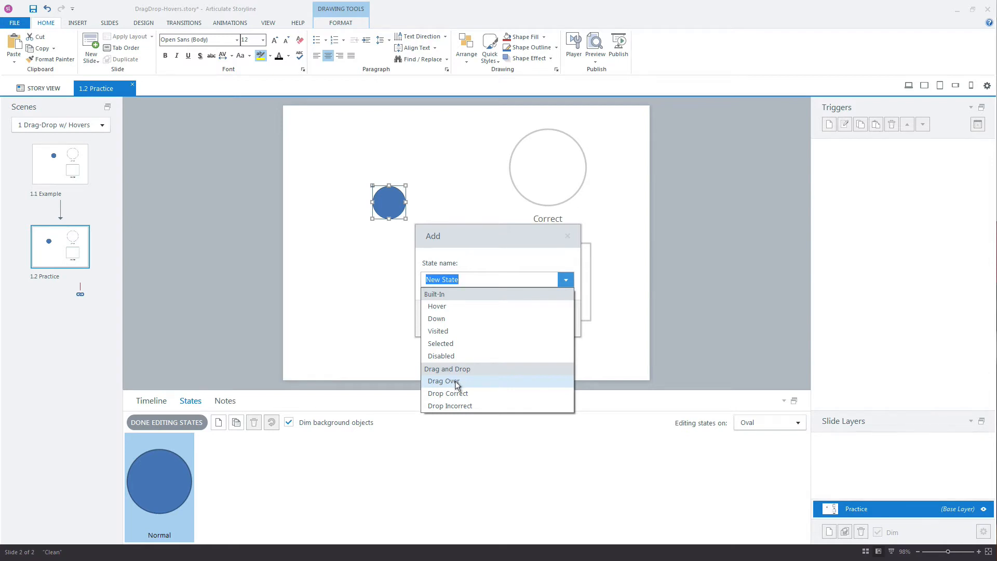
click(457, 235)
drag(455, 236, 473, 245)
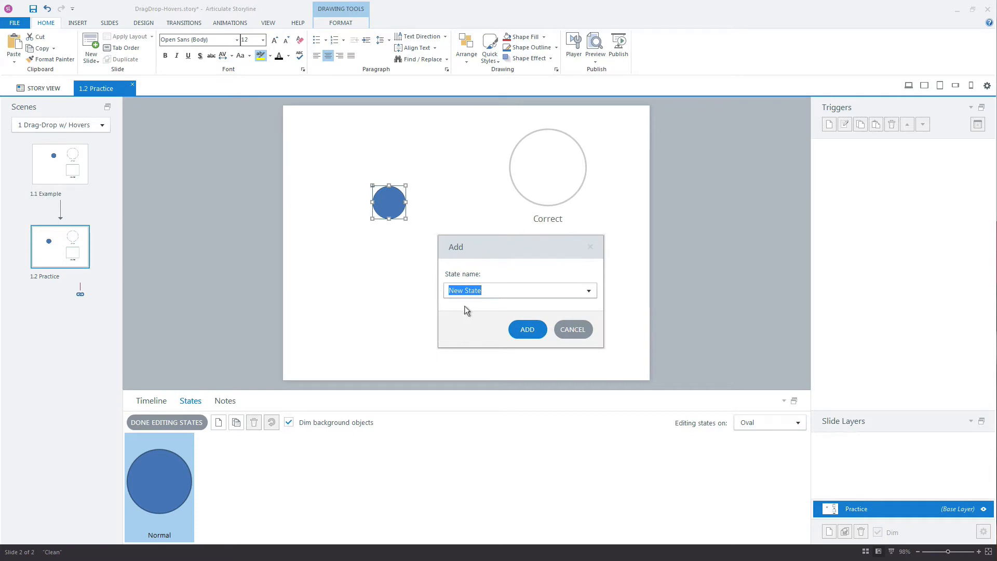
click(595, 292)
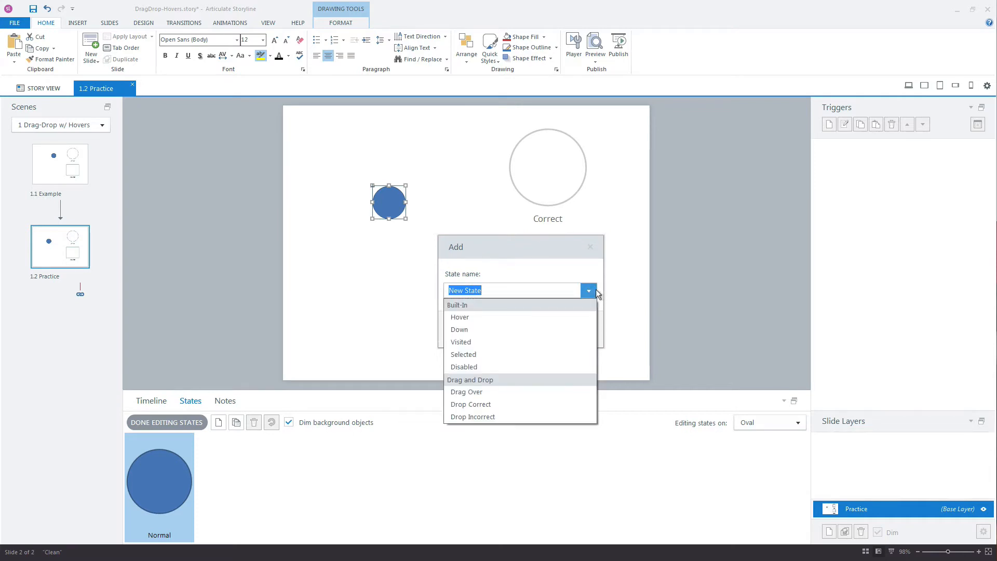
click(537, 285)
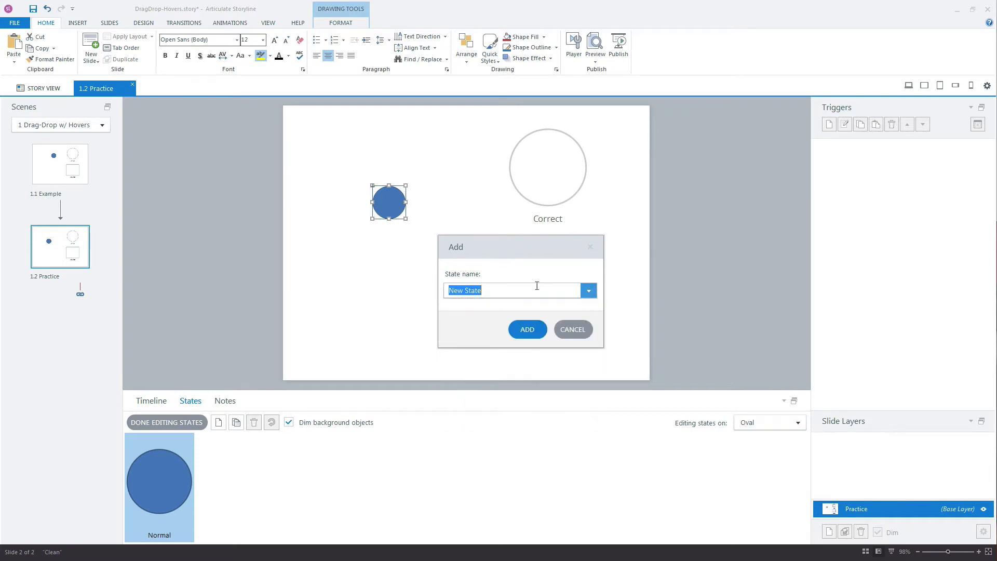
text(DragOverCorrect)
click(526, 330)
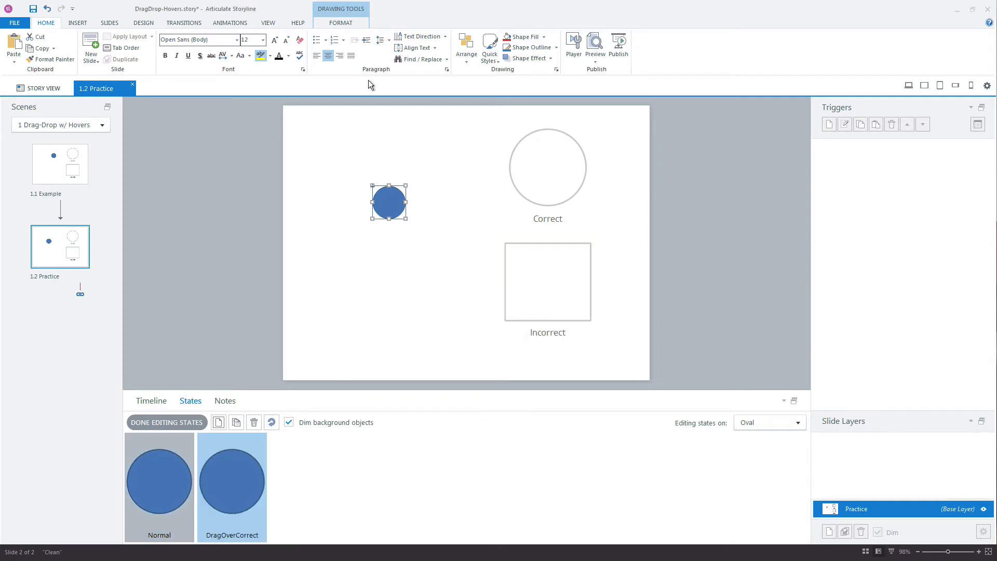
click(341, 23)
click(274, 54)
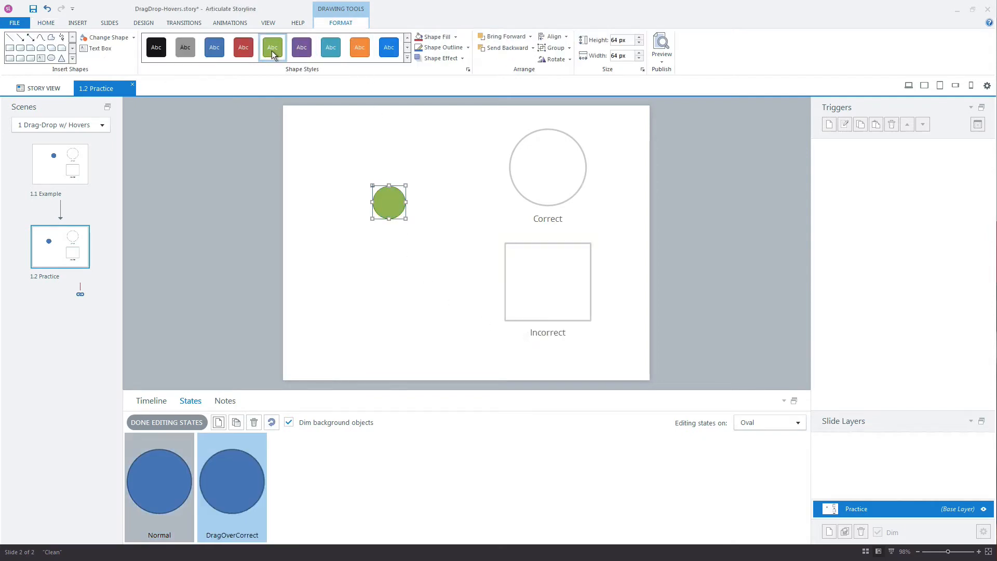
Step: Add a second custom state named DragOverIncorrect with the red shape style and finish editing the circle's states
click(225, 423)
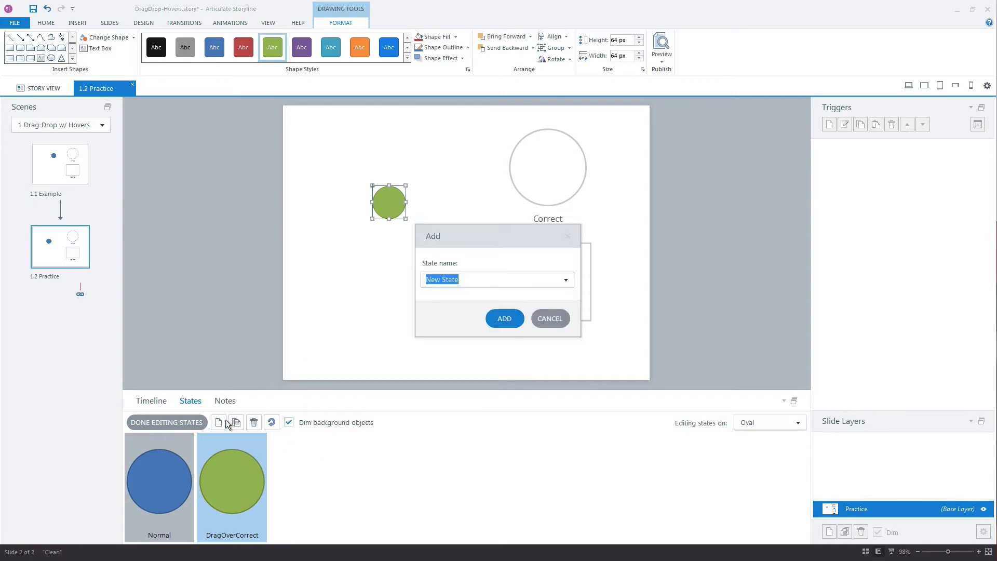
text(DRagOv)
key(ctrl+a)
text(DragOverIncorrect)
click(498, 318)
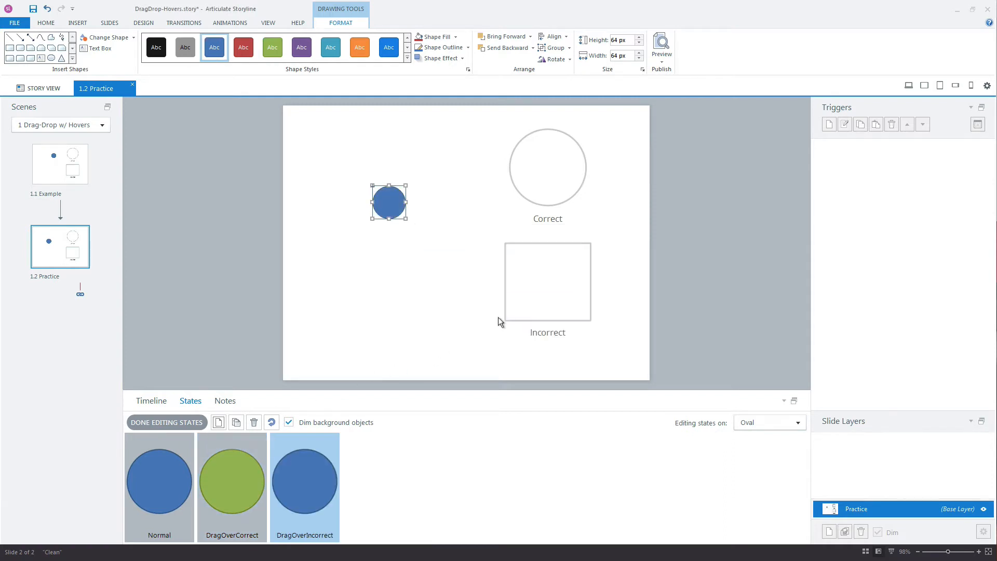
click(243, 54)
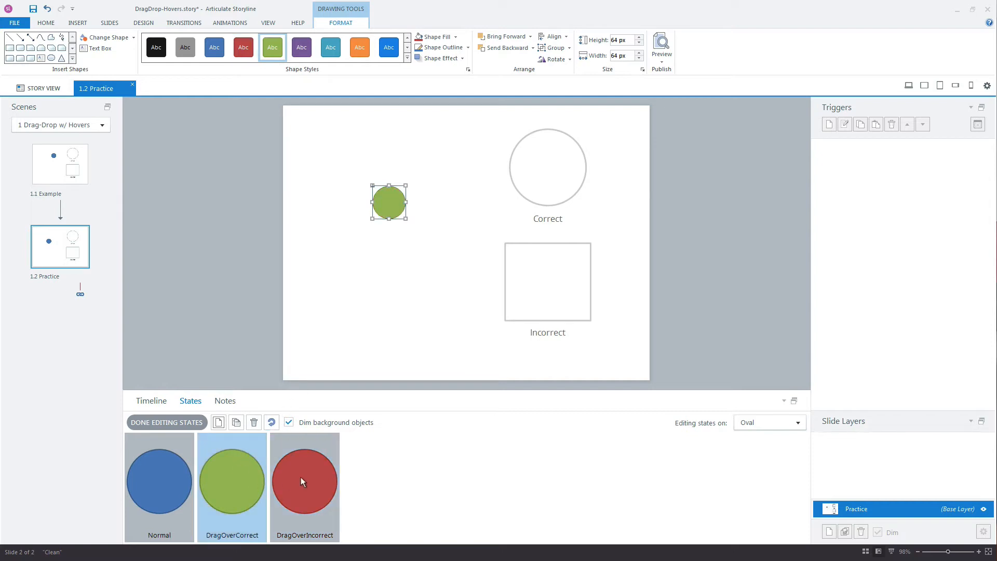
click(182, 423)
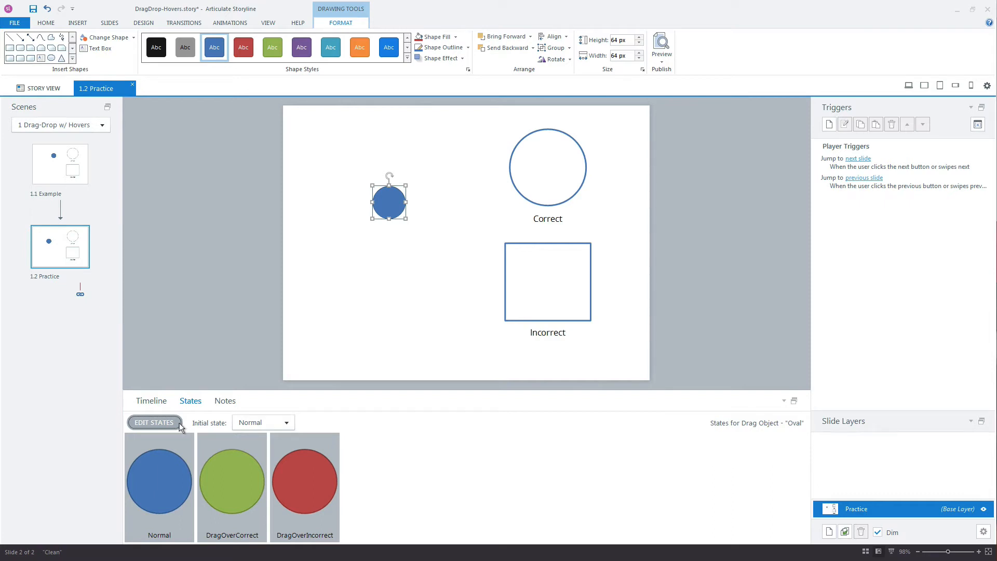
Step: Create a new trigger on the Practice slide that changes the state of Drag Object to DragOverCorrect
click(78, 23)
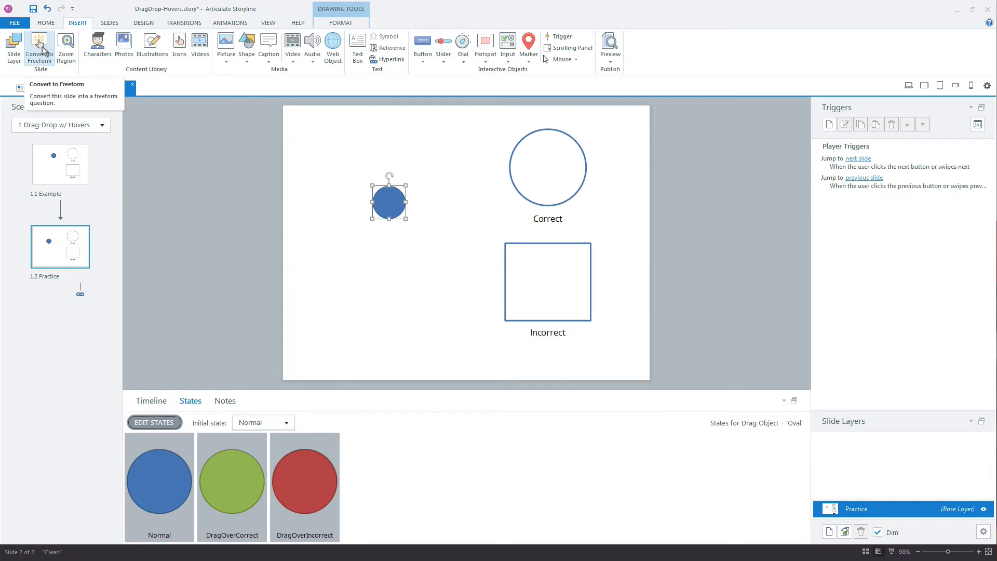
click(395, 256)
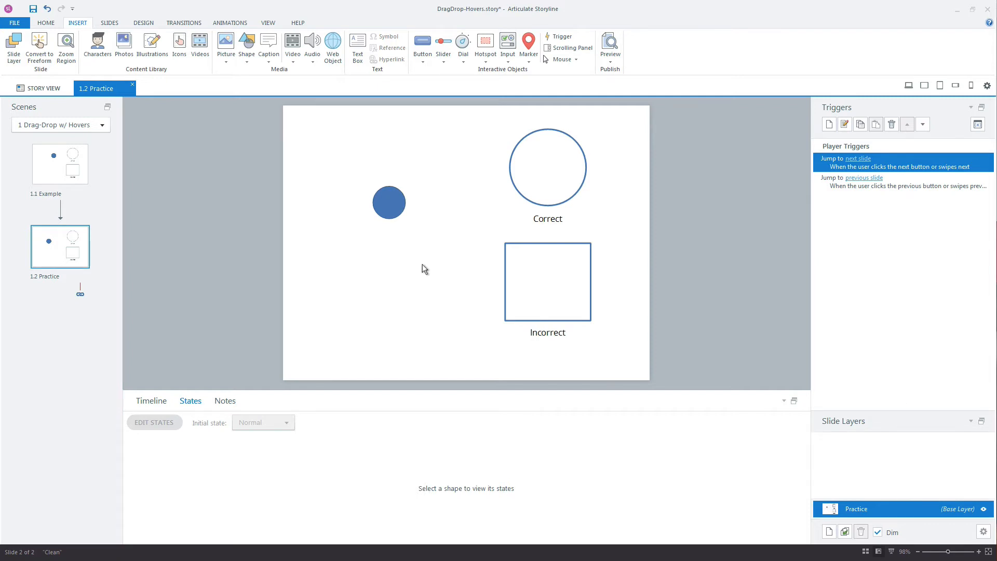
click(829, 125)
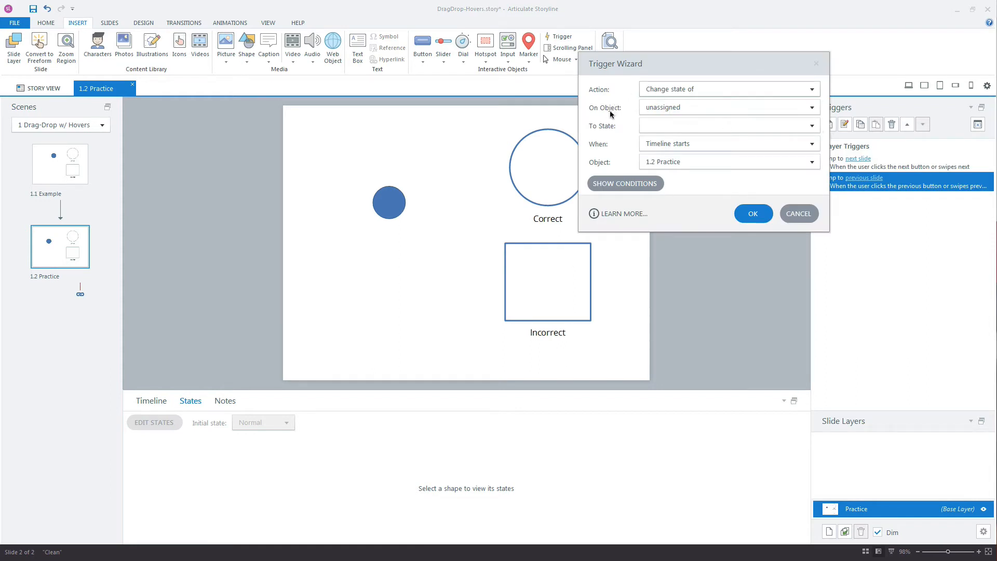
click(661, 110)
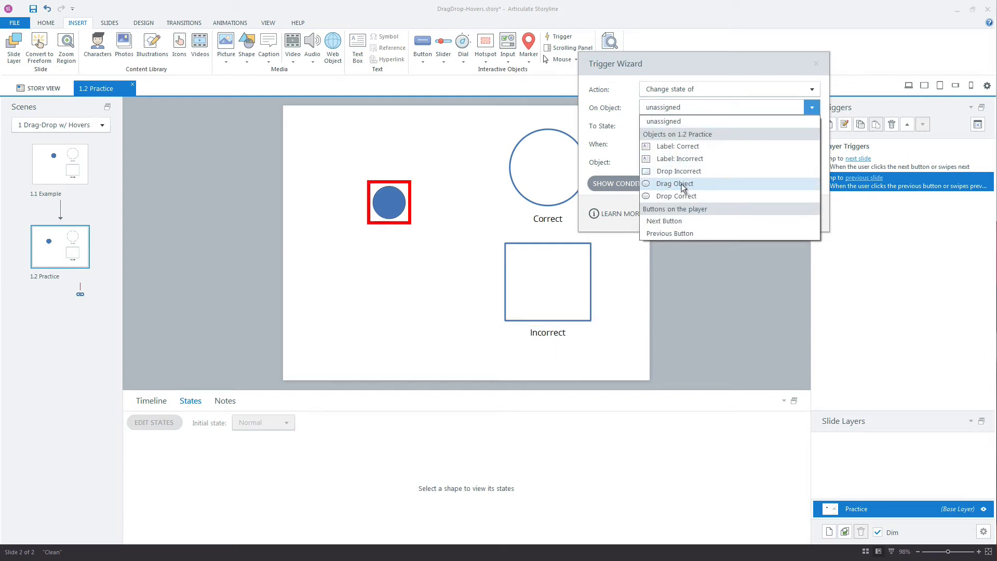
click(675, 184)
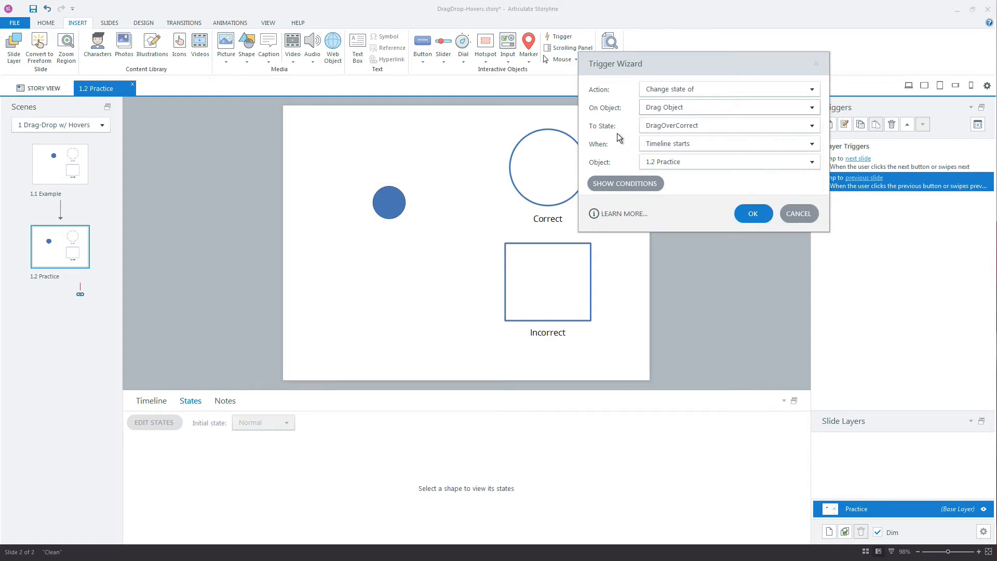
click(673, 130)
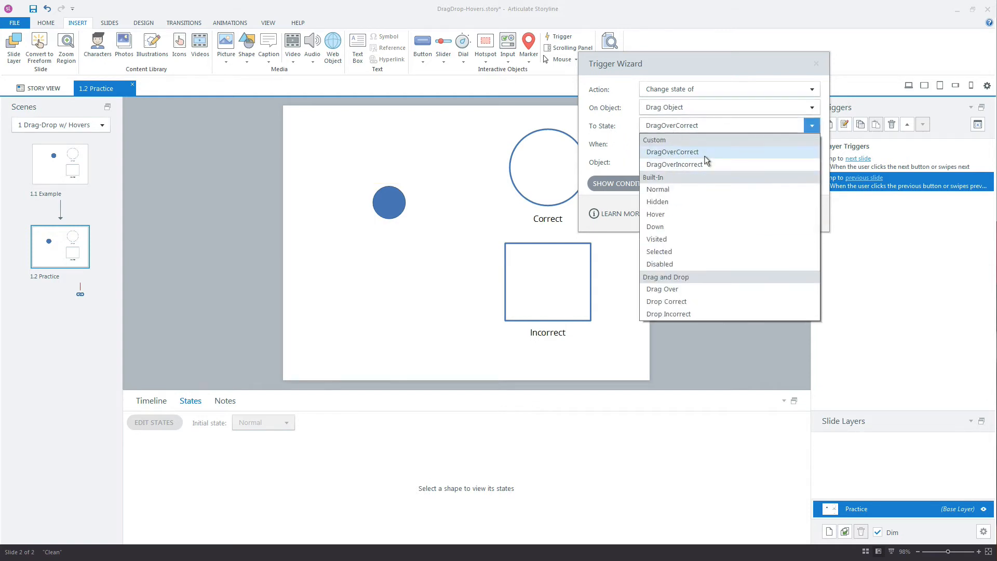
click(710, 152)
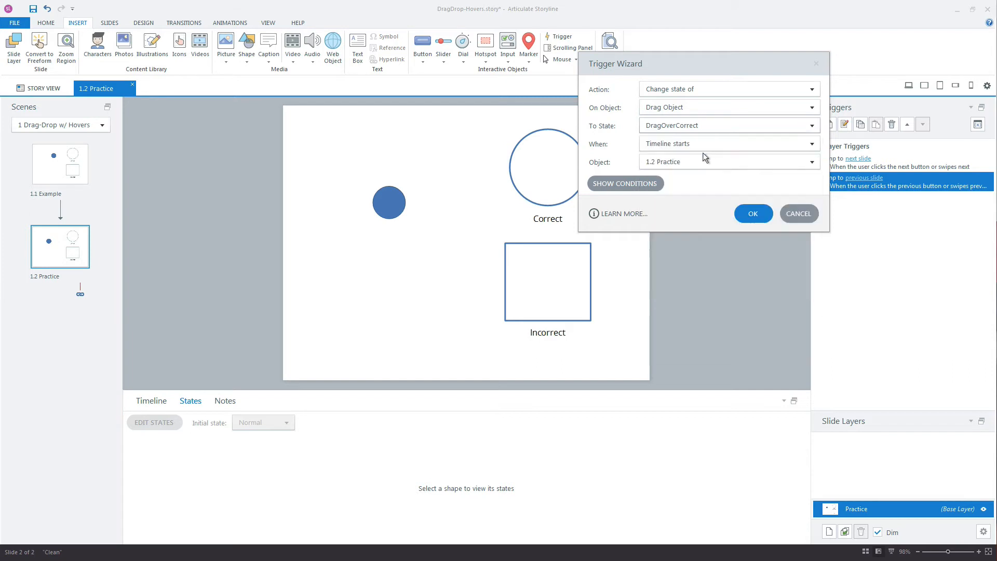
Step: Set the trigger to run on Object dragged over, with Drag Object hovering over Drop Correct, and save it
click(686, 146)
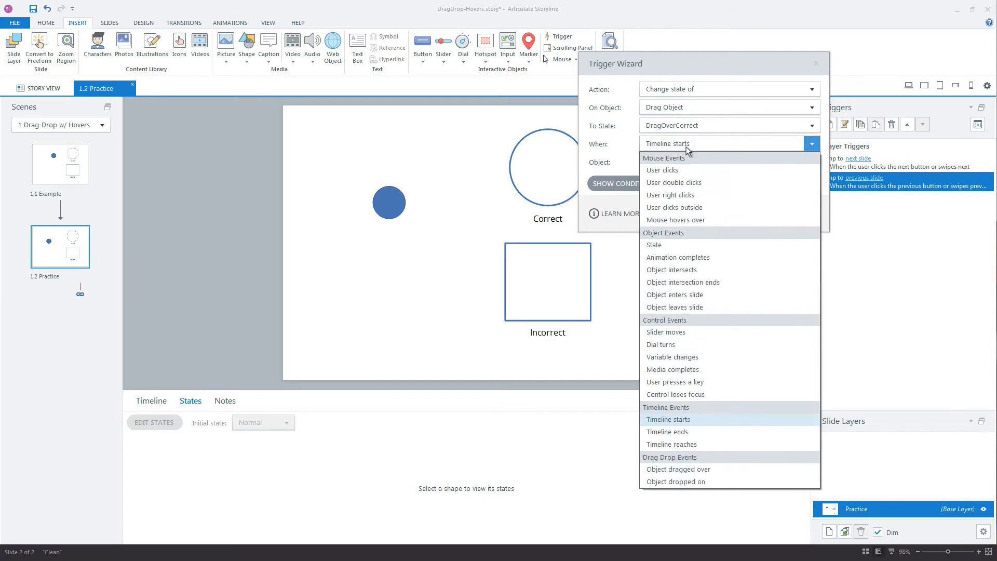
click(706, 470)
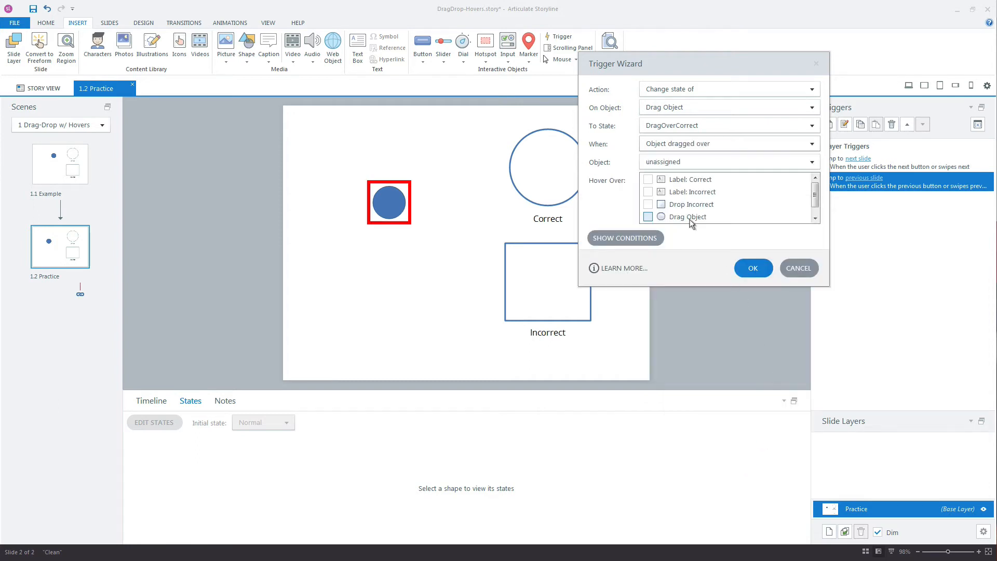
scroll(790, 207, down, 1)
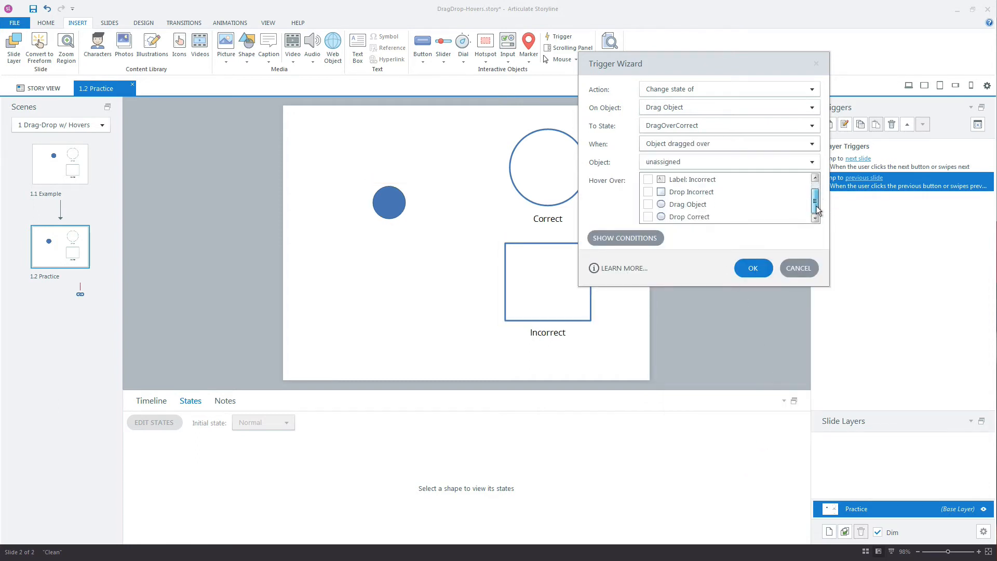
click(686, 217)
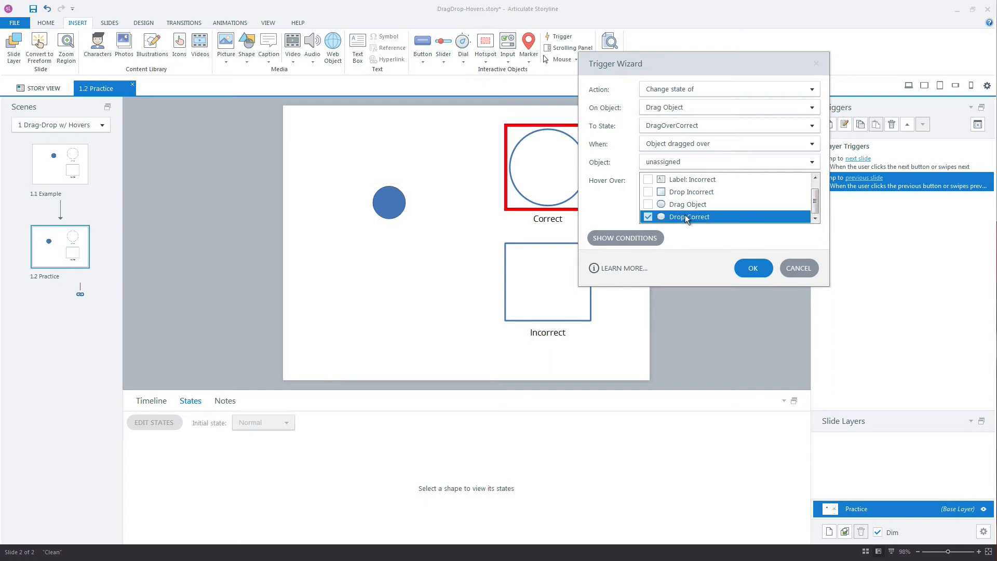
click(675, 160)
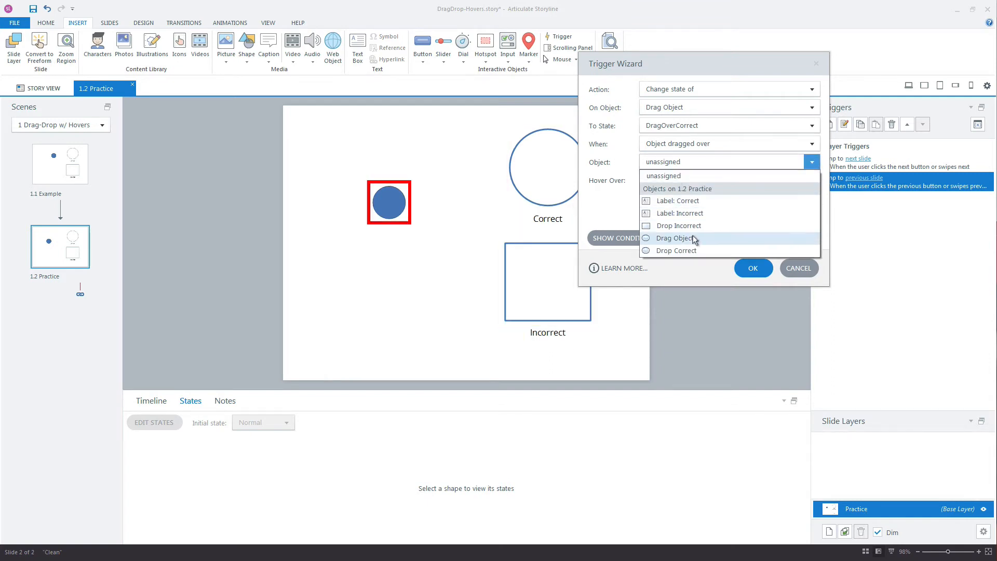
click(693, 238)
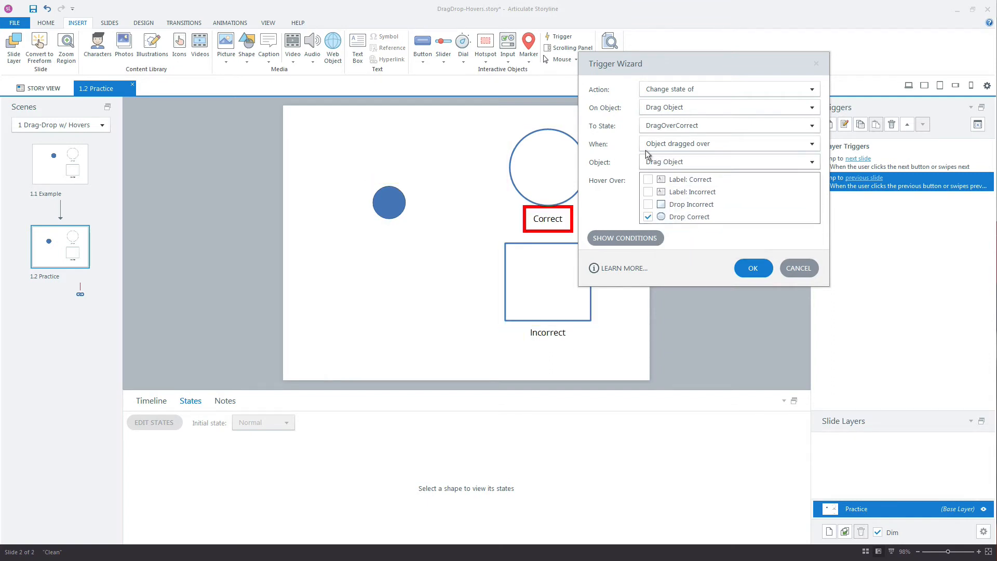
click(672, 109)
click(670, 109)
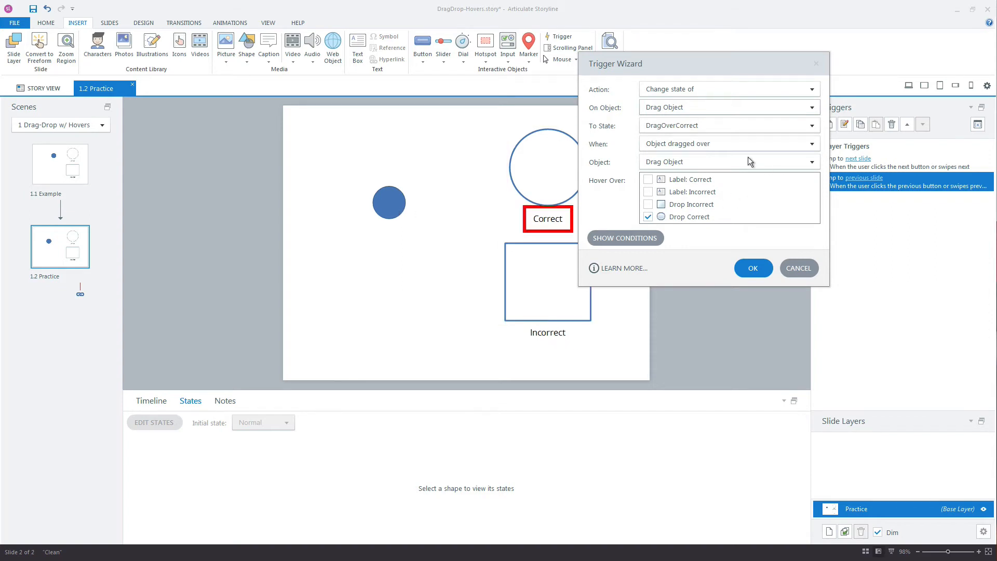
click(750, 269)
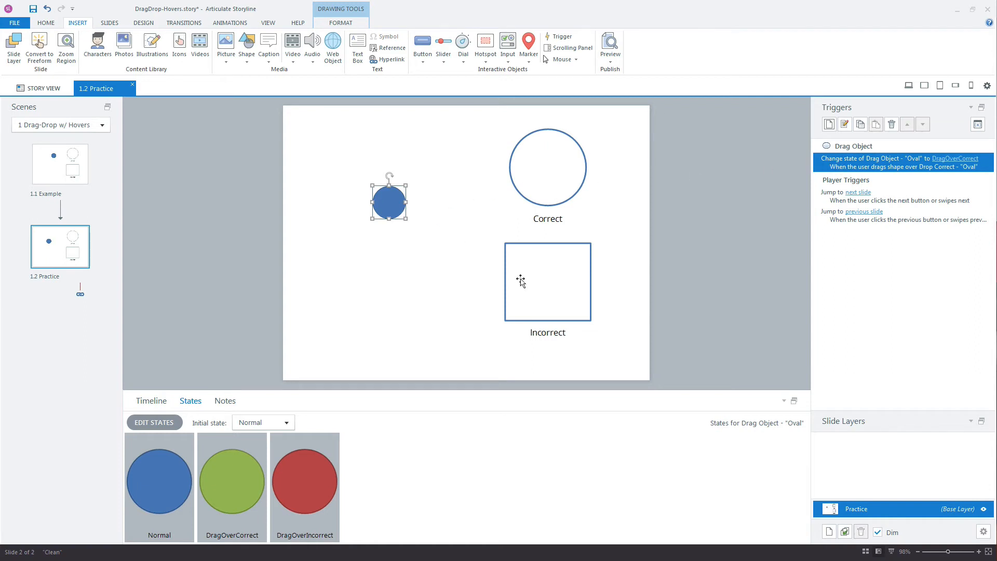
Step: Duplicate the DragOverCorrect trigger on Drag Object
right_click(839, 163)
click(851, 163)
click(876, 124)
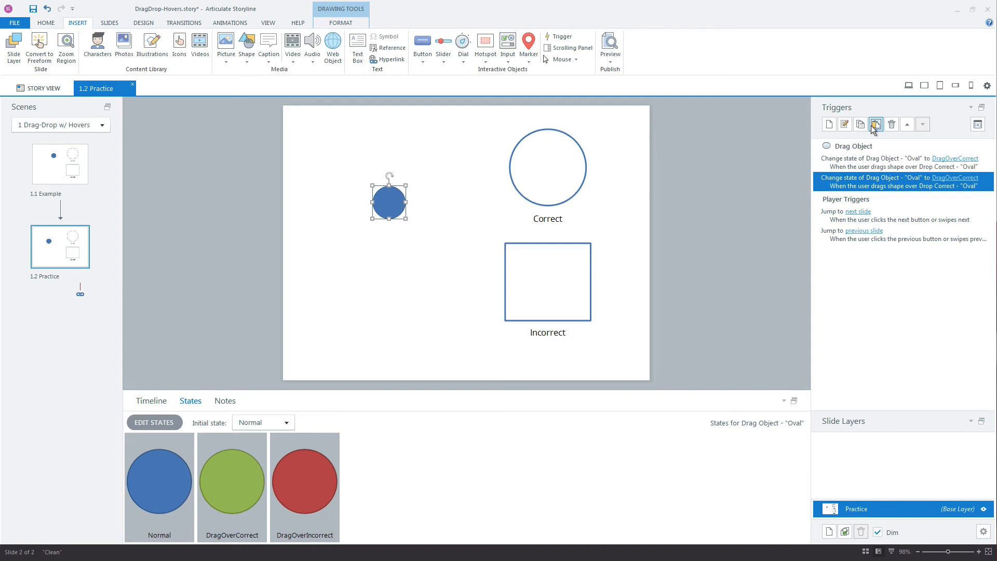
Step: Change the duplicated trigger to set Drag Object to DragOverIncorrect when it is dragged over Drop Incorrect instead of Drop Correct
double_click(896, 182)
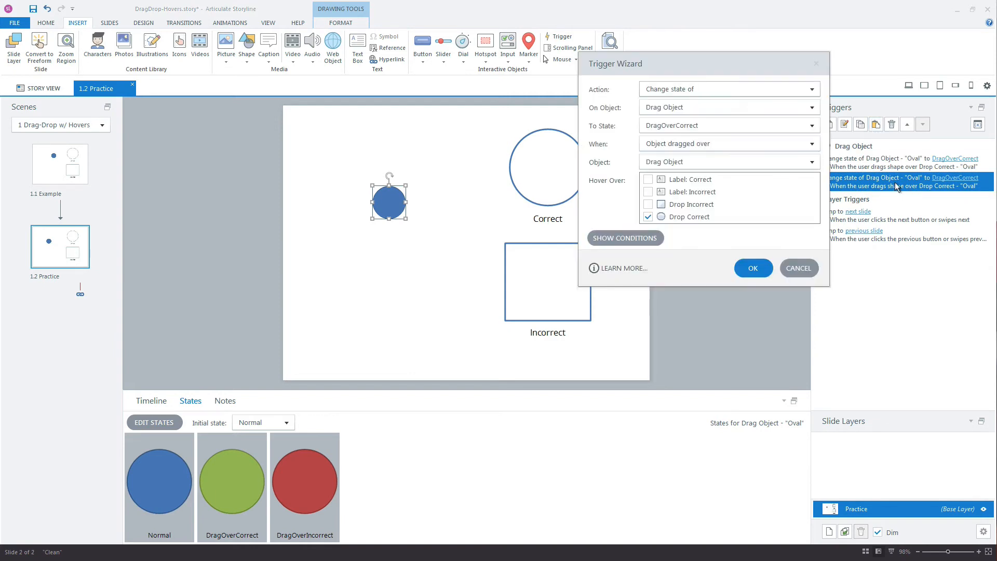
click(682, 126)
click(685, 162)
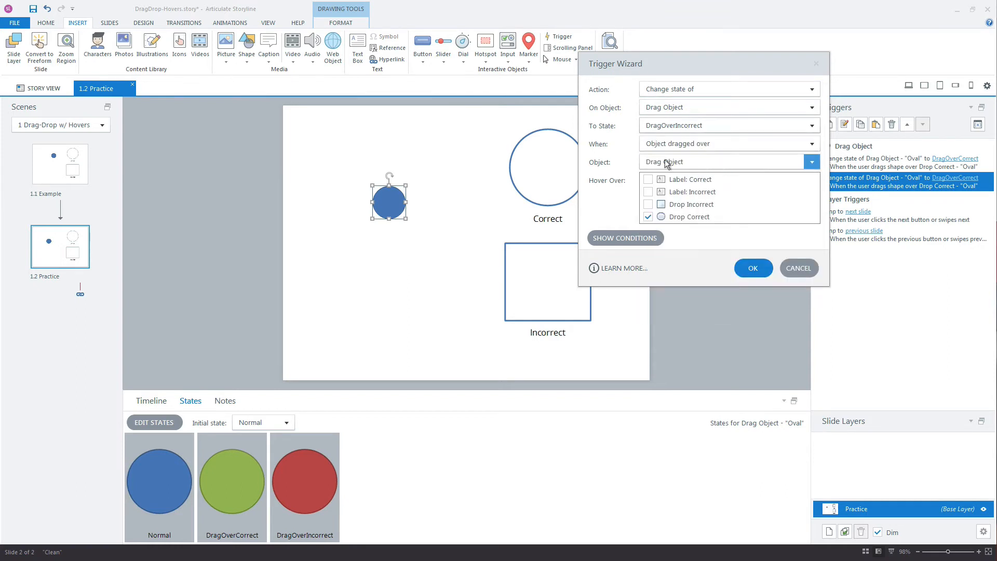
click(648, 204)
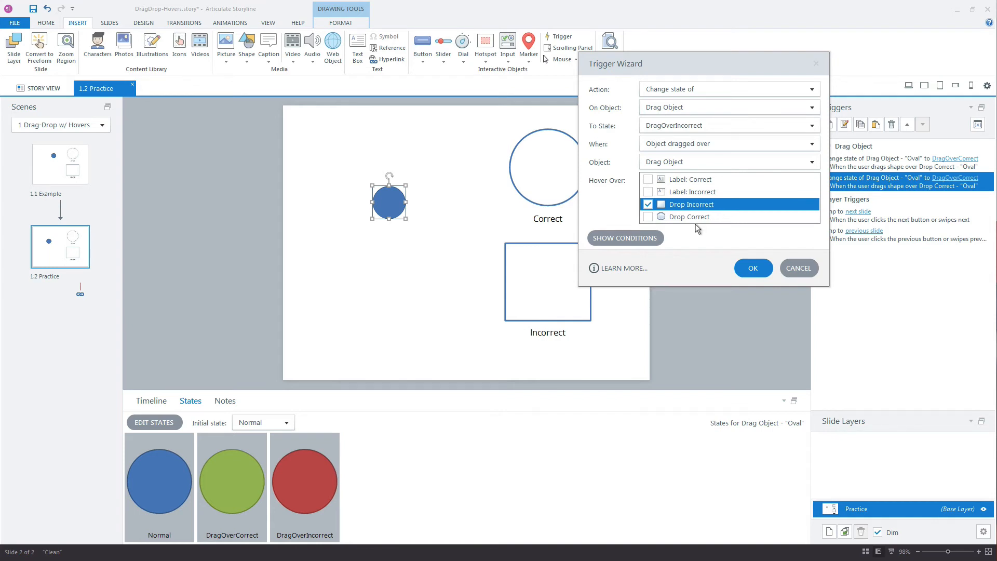
click(743, 266)
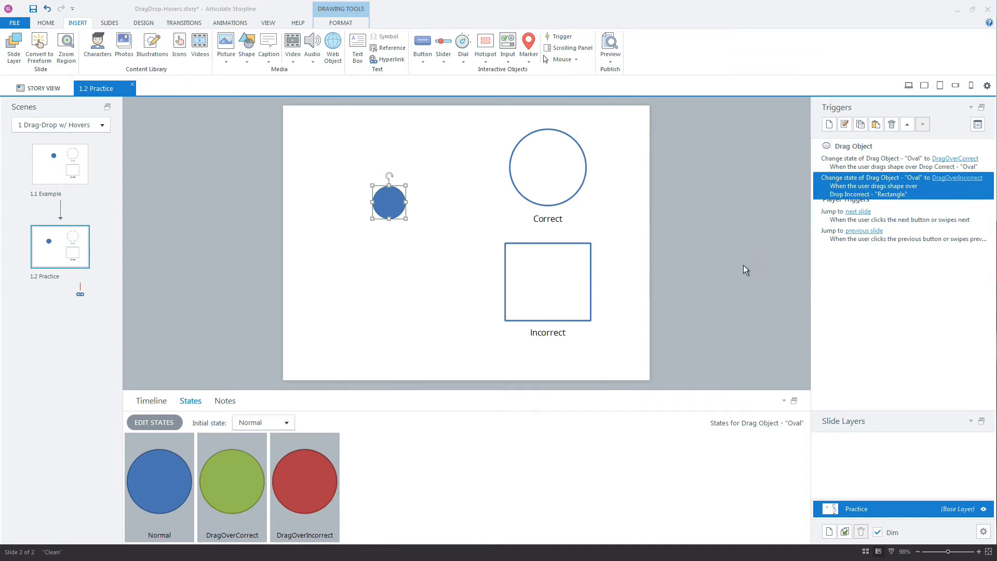
Step: Preview the Practice slide, test the circle's hover states by moving it around the slide, and close the preview
click(604, 64)
click(625, 73)
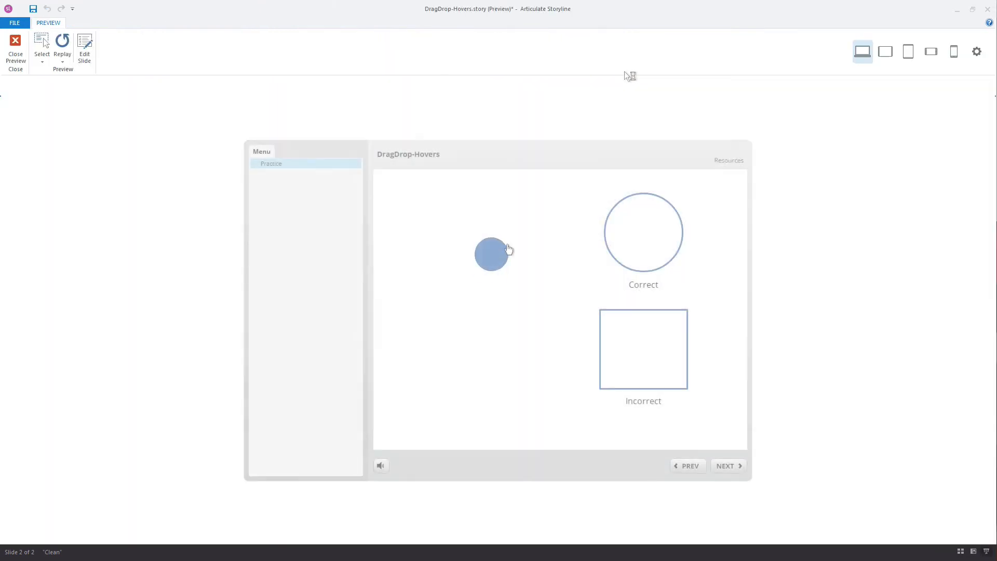
drag(507, 245, 530, 291)
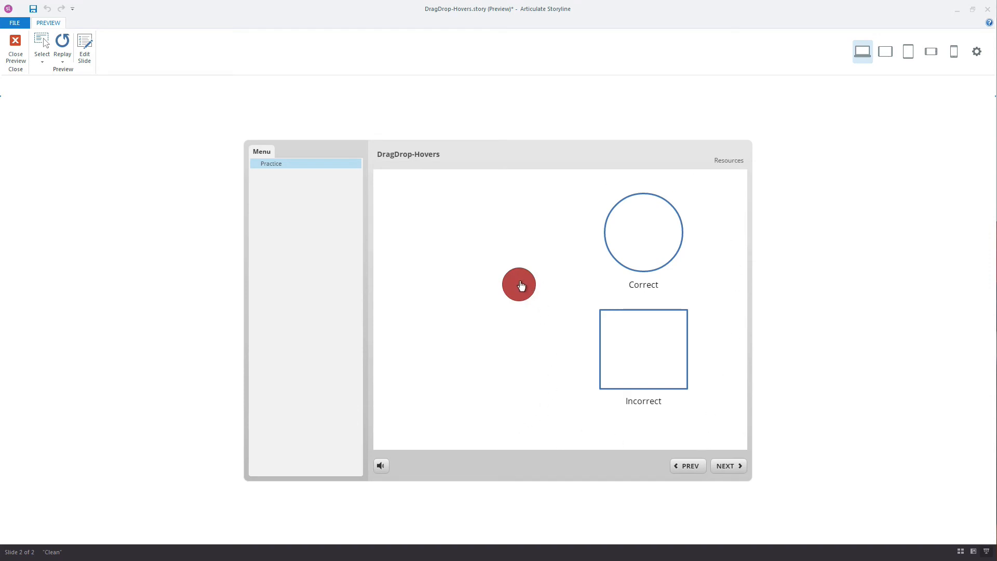
drag(521, 285, 559, 297)
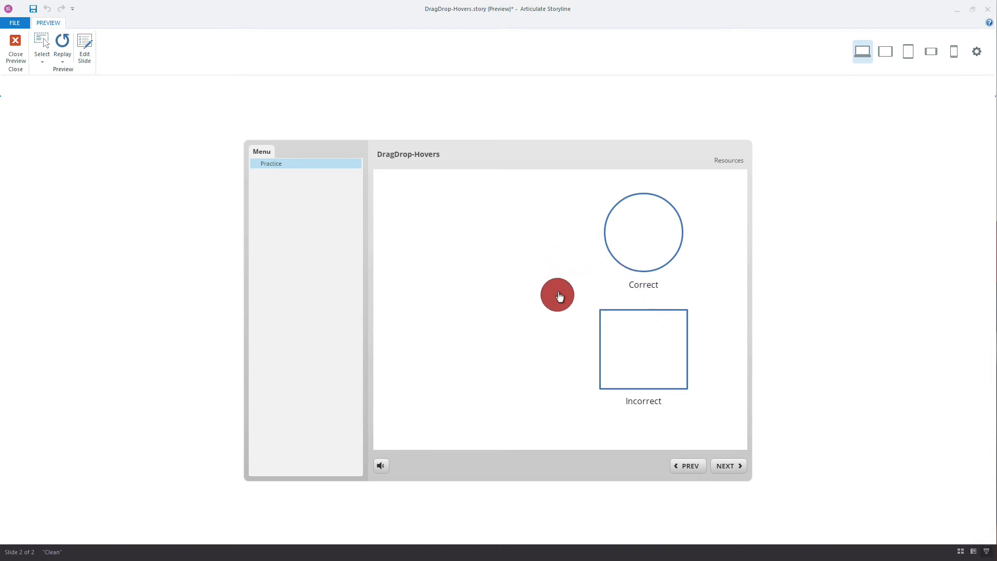
click(15, 45)
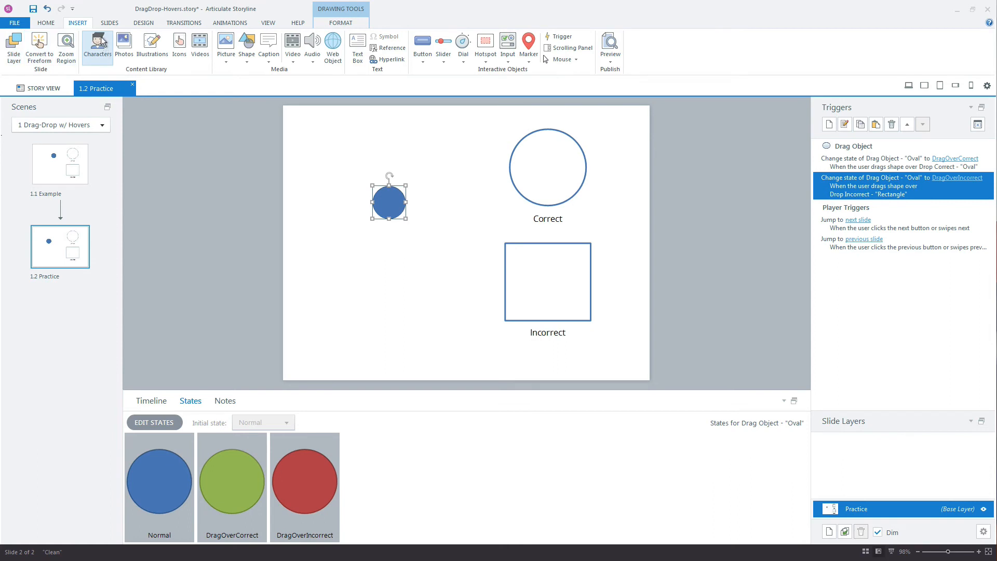
Step: Draw a rectangular hotspot over the Practice slide and extend its upper-left corner to the slide's corner
click(487, 58)
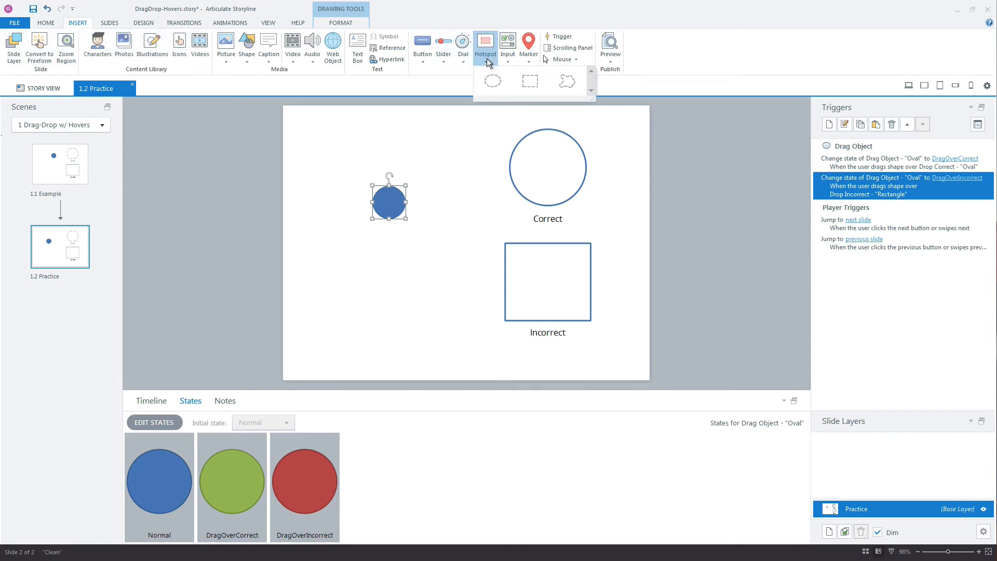
click(568, 80)
drag(286, 108, 649, 378)
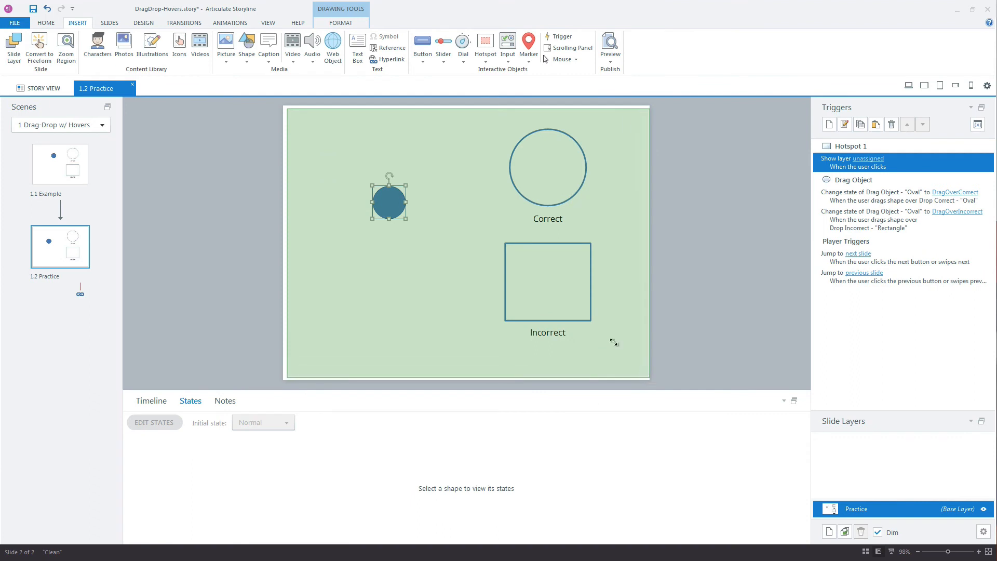
mouse_move(289, 107)
mouse_down()
mouse_move(298, 117)
mouse_move(284, 105)
mouse_up()
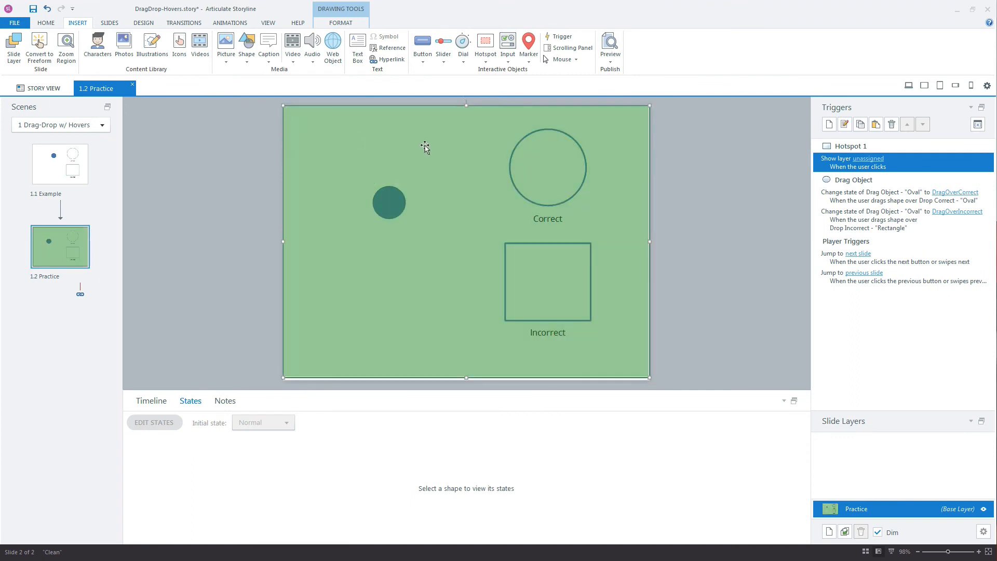
Step: Place Hotspot 1 behind all other objects in the timeline order and delete its unassigned Show layer trigger
click(150, 403)
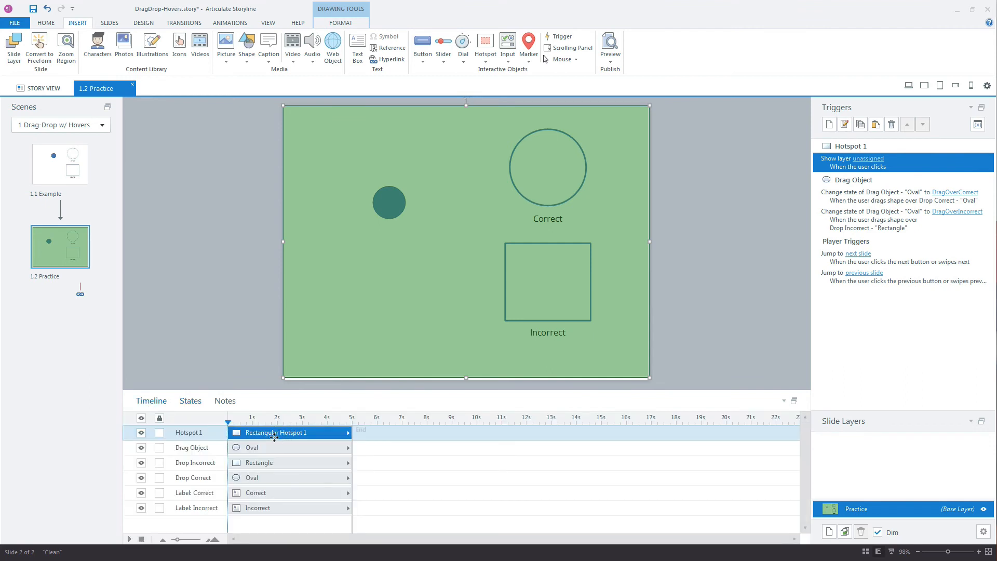
drag(275, 433, 252, 509)
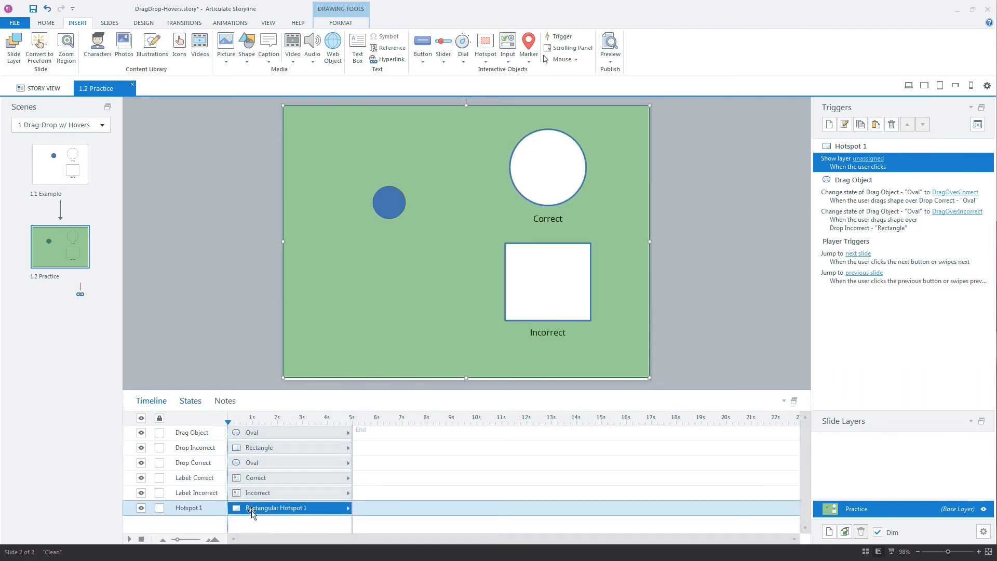
click(800, 175)
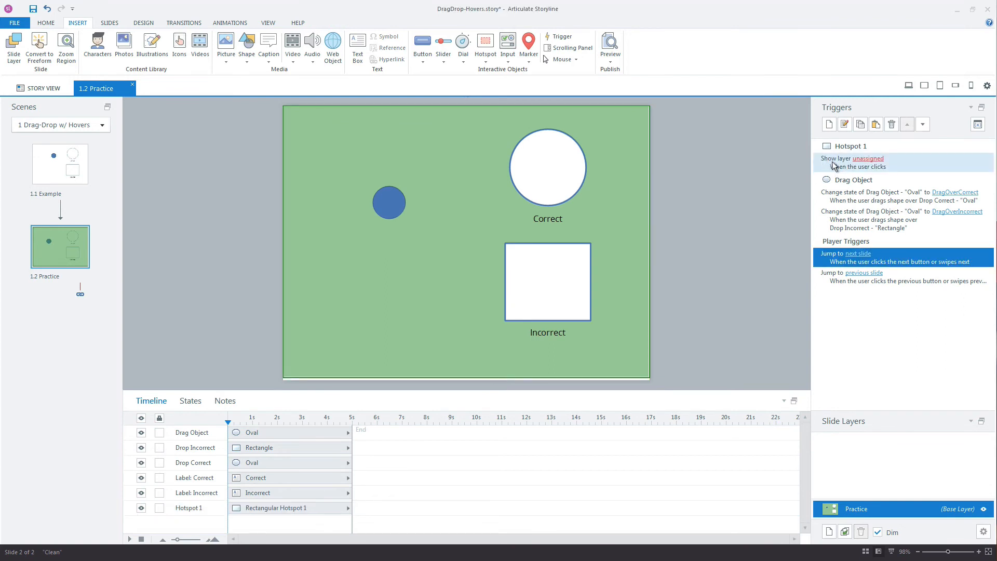
click(834, 165)
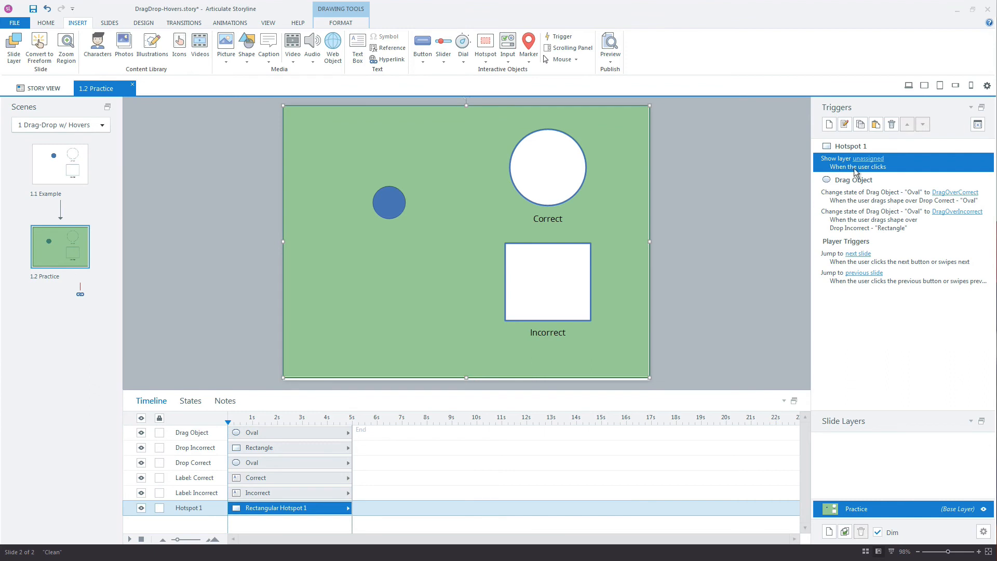
click(892, 124)
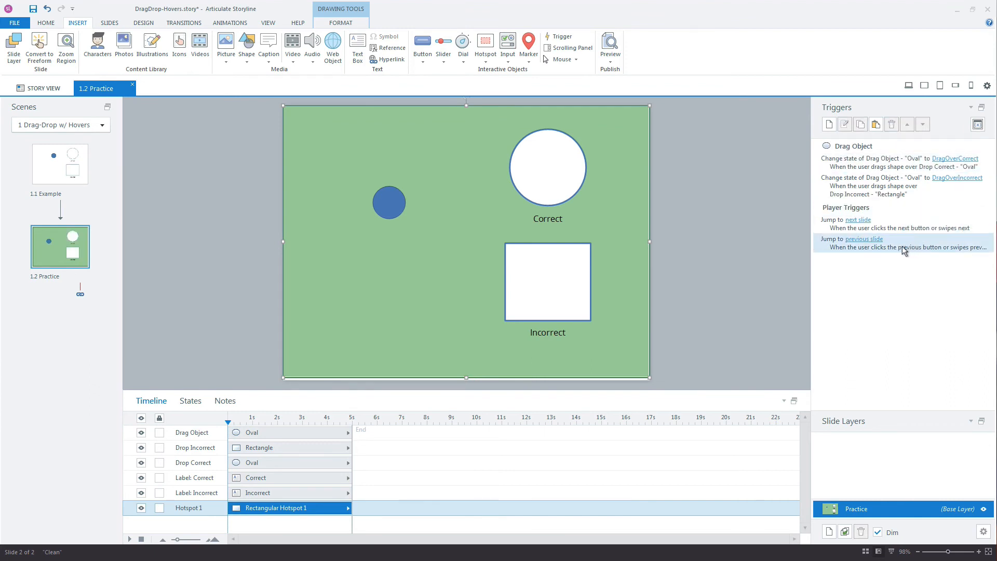
Step: Move the blue Drag Object circle across the slide, closer to the two drop targets
click(390, 202)
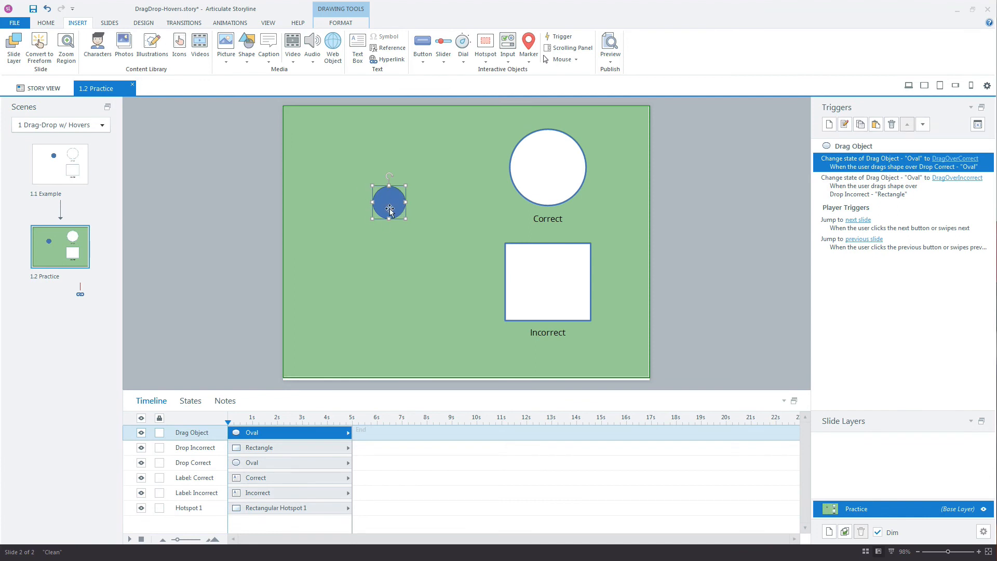
drag(390, 209, 438, 171)
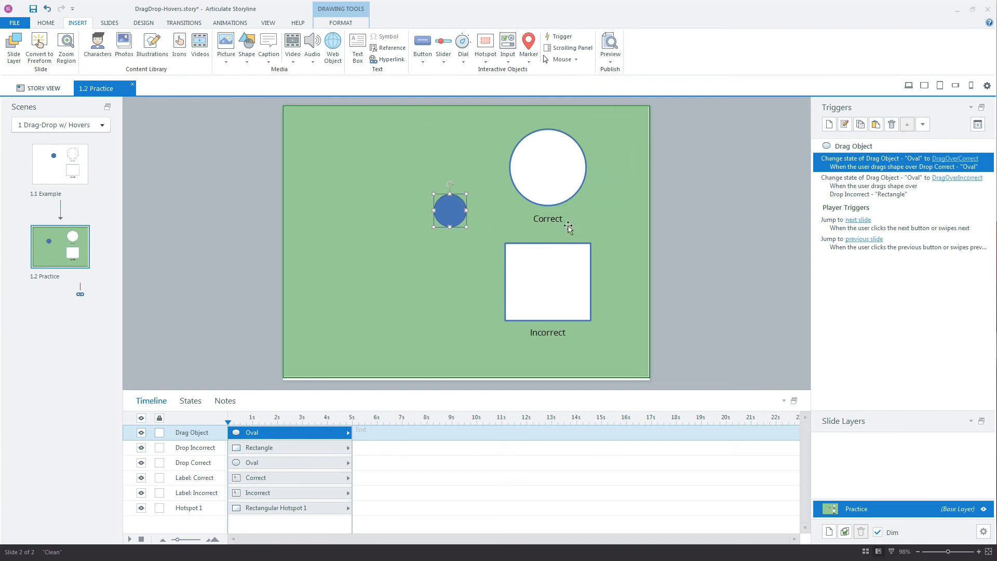
Step: Create a trigger that changes the state of Drag Object to Normal when Drag Object is dragged over Hotspot 1
click(830, 125)
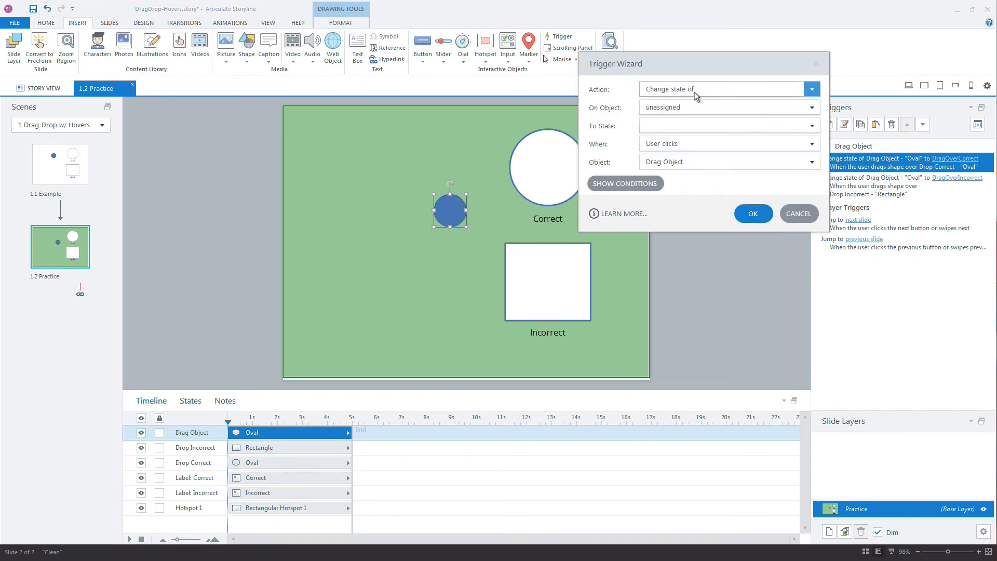
click(679, 109)
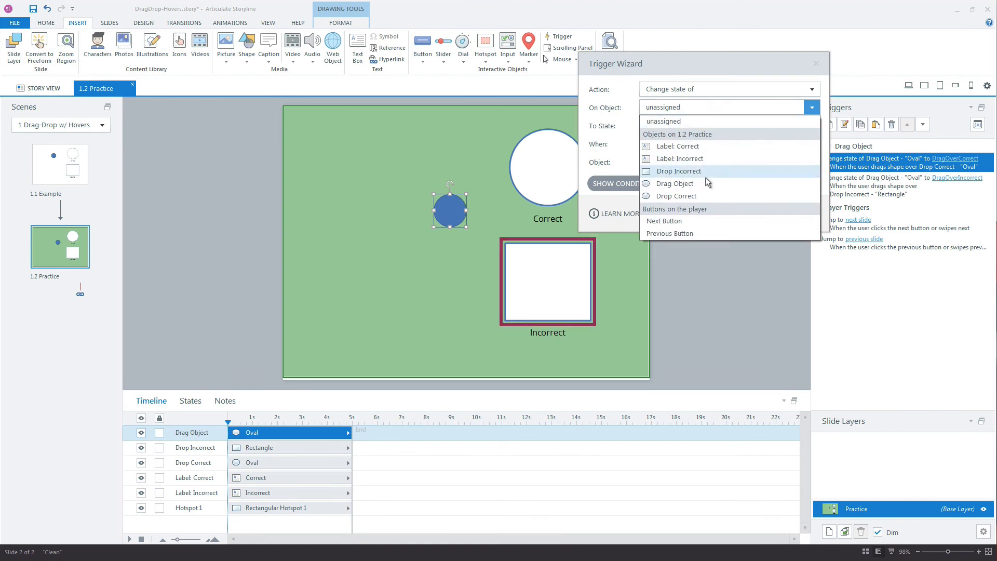
click(689, 185)
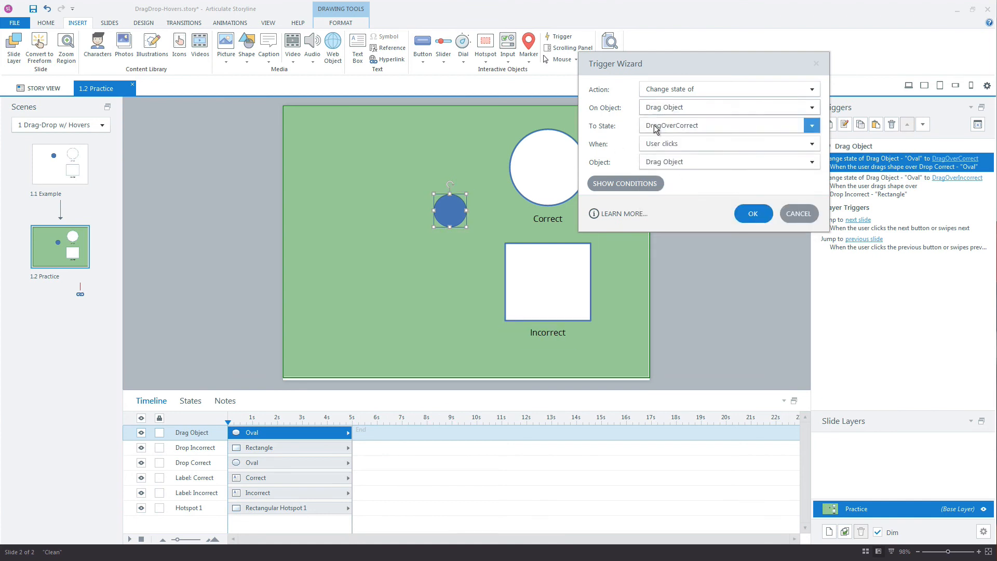
click(656, 128)
click(672, 186)
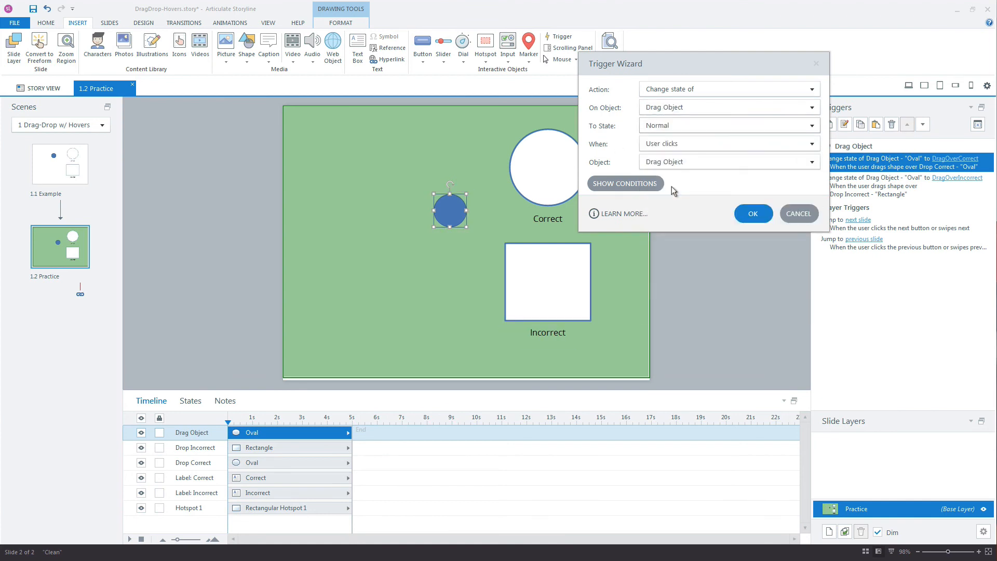
click(675, 146)
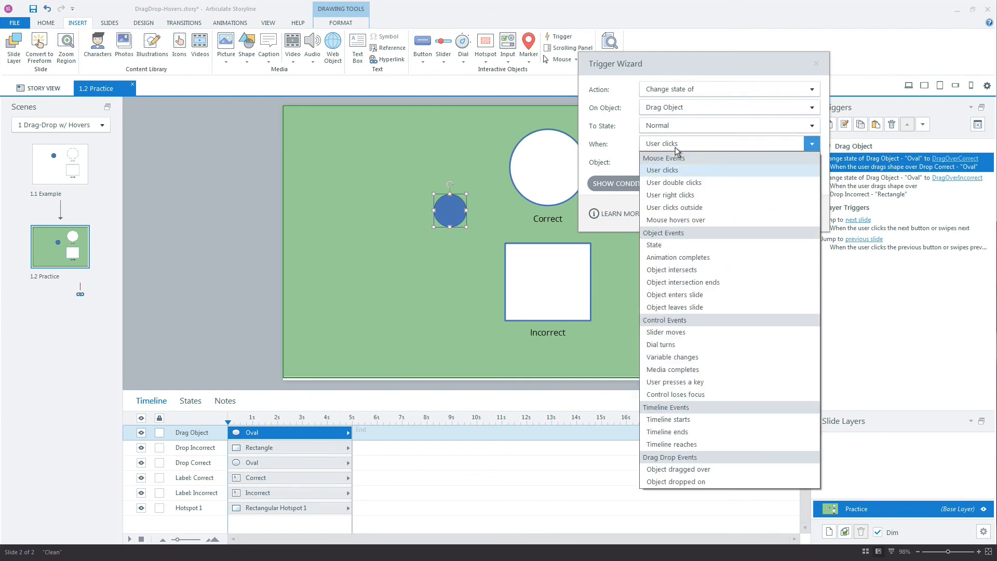
click(728, 469)
click(680, 181)
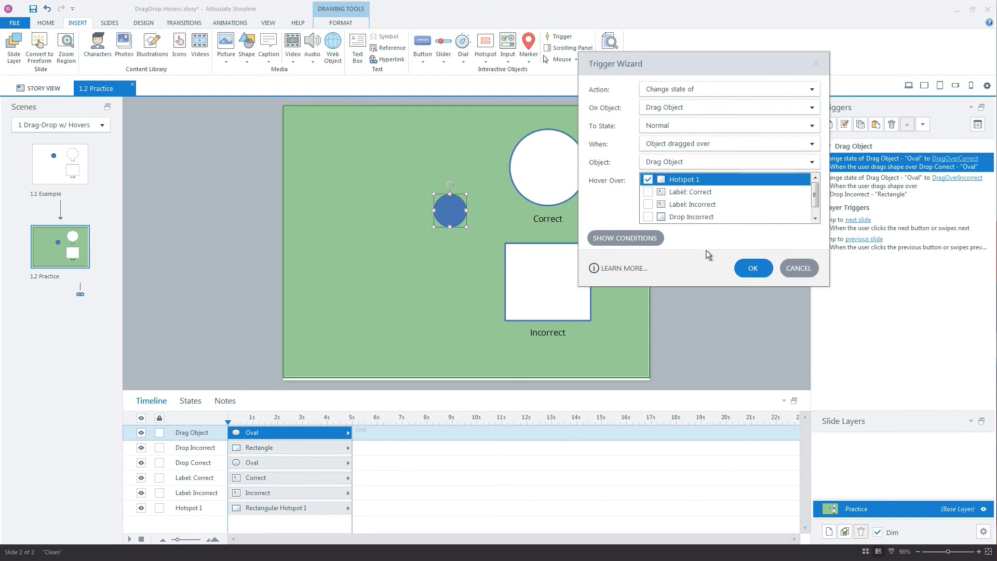
click(752, 269)
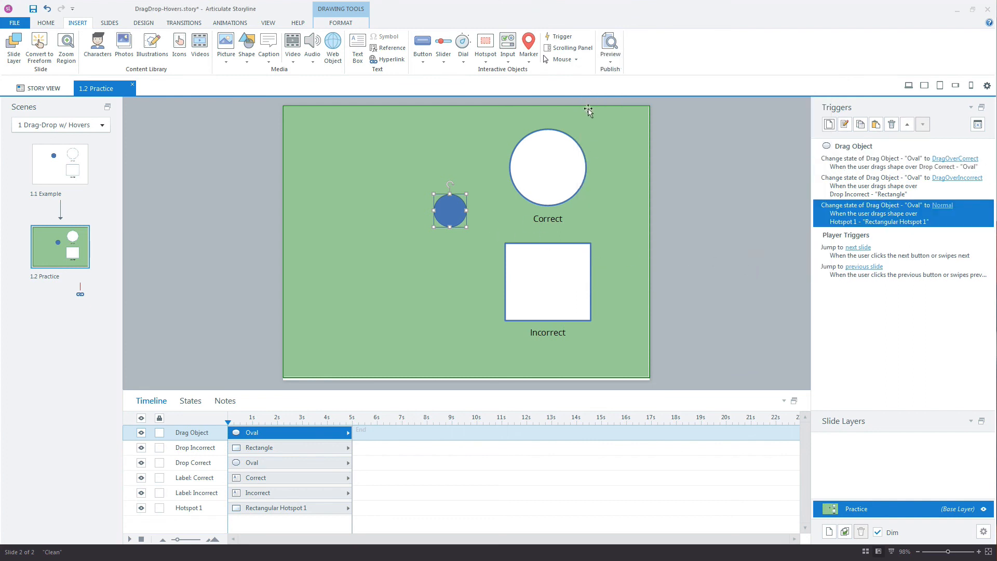
Step: Preview the slide again, test the circle's return to Normal away from the targets, and close the preview
click(611, 60)
click(636, 74)
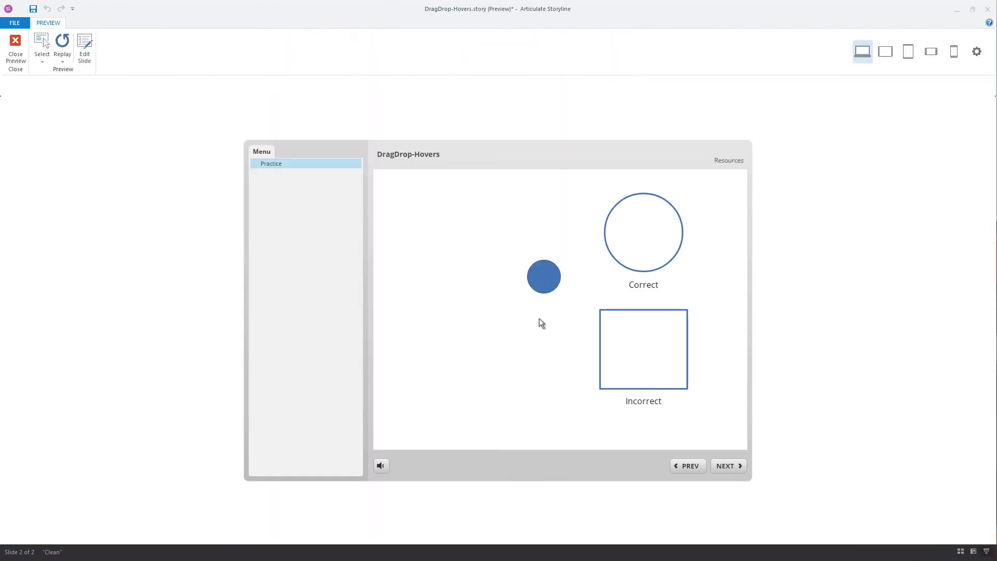
drag(543, 274, 532, 291)
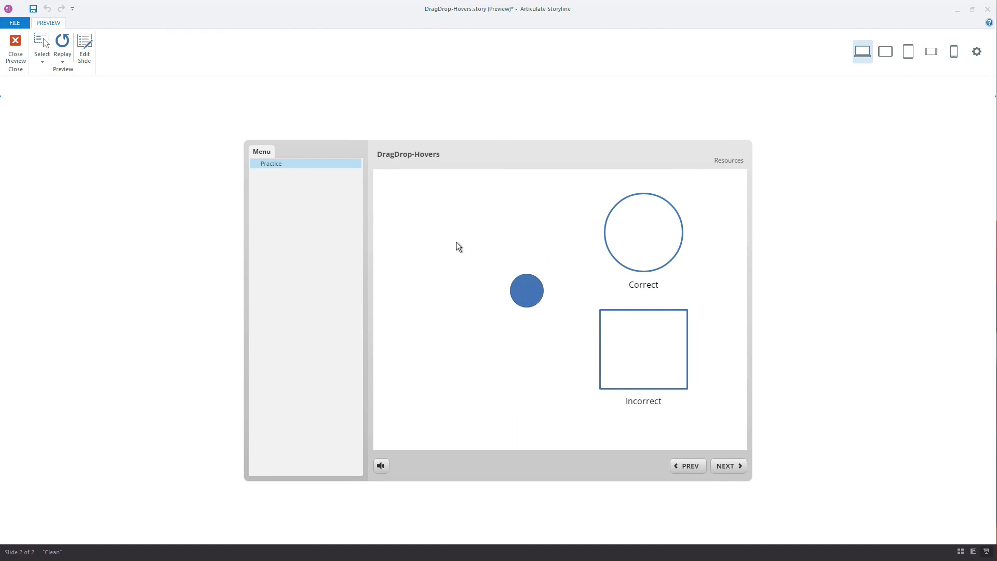
click(16, 49)
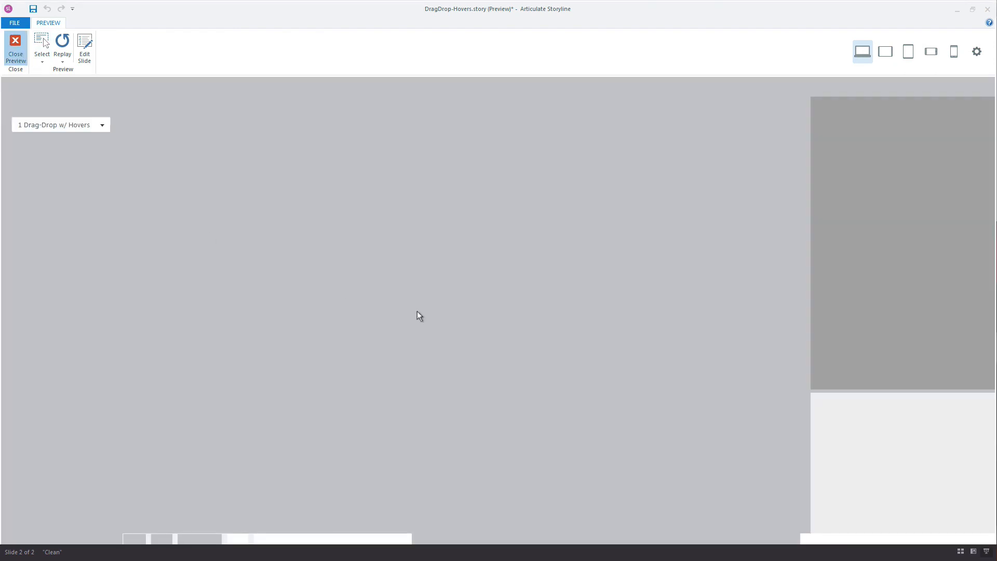
Step: Turn off Show Hand Cursor on Hover for the slide-wide hotspot
right_click(428, 288)
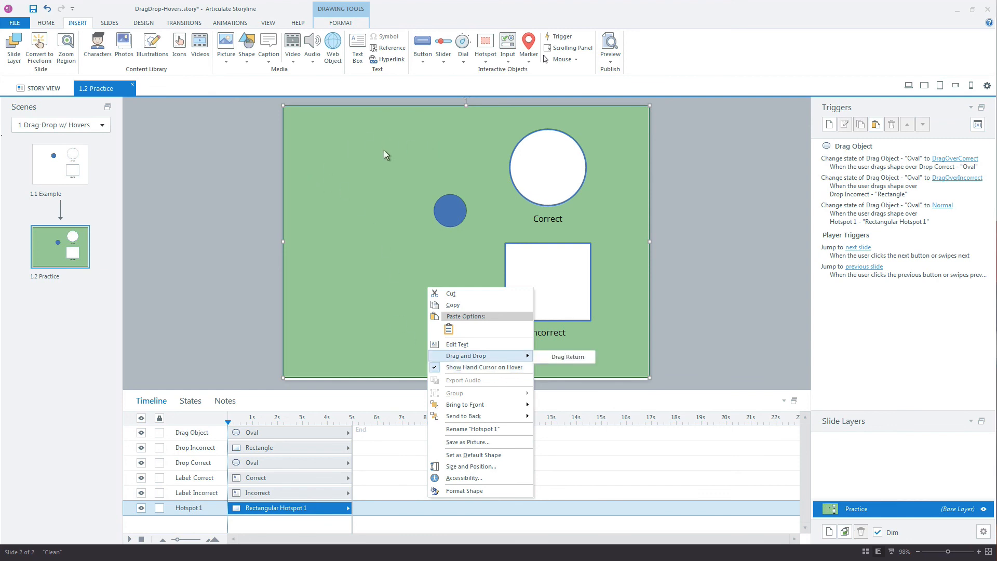
click(445, 373)
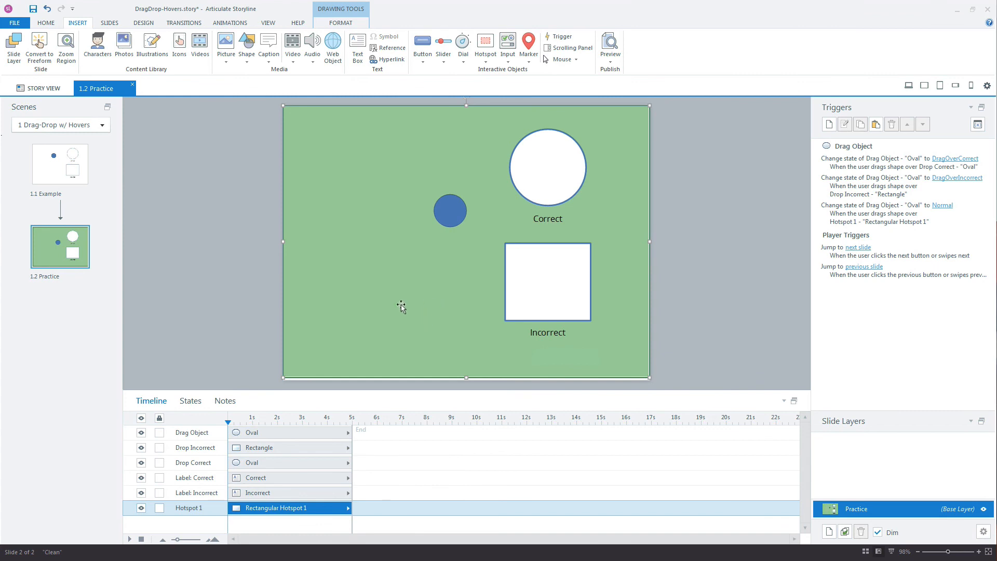